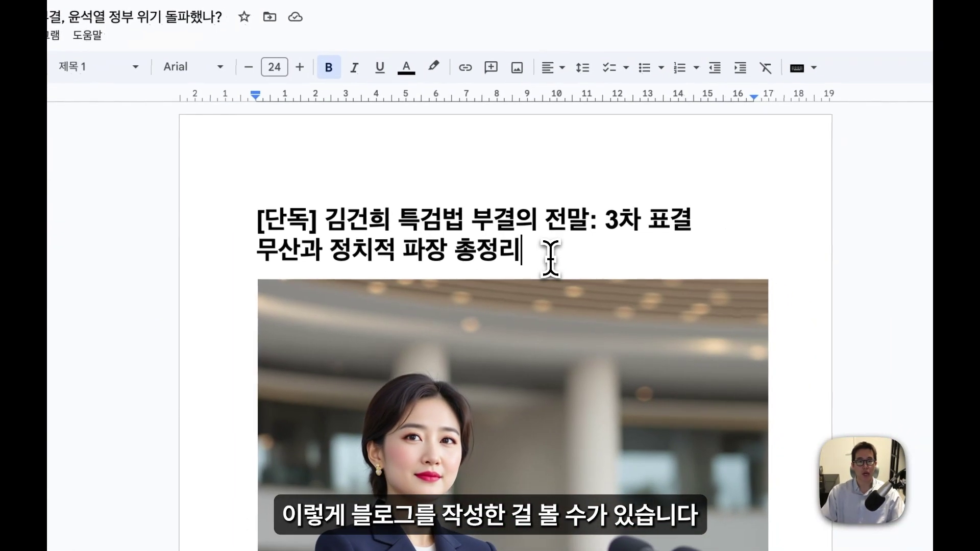
- Read through the generated blog document from its title and image to the closing service section
scroll(548, 261, "down", 1)
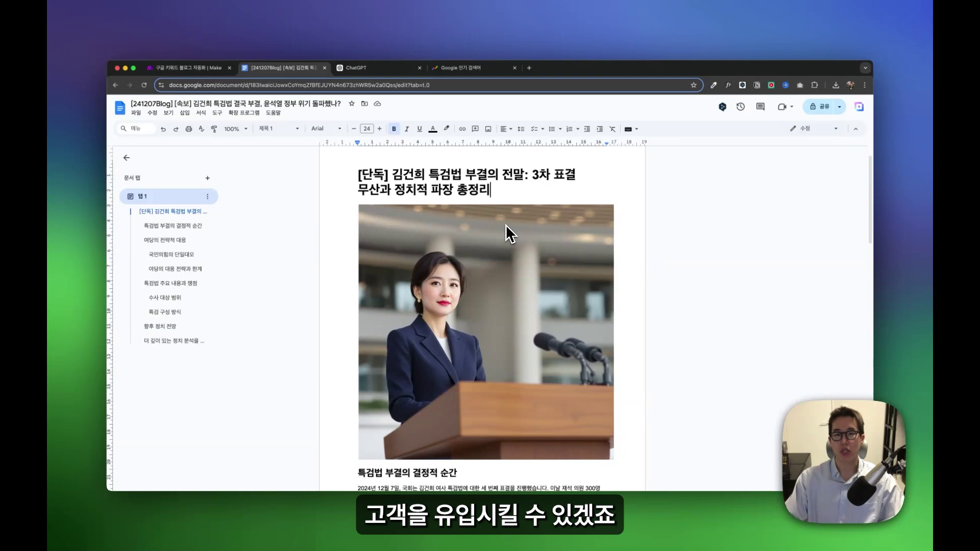
scroll(505, 224, "down", 10)
scroll(507, 228, "down", 10)
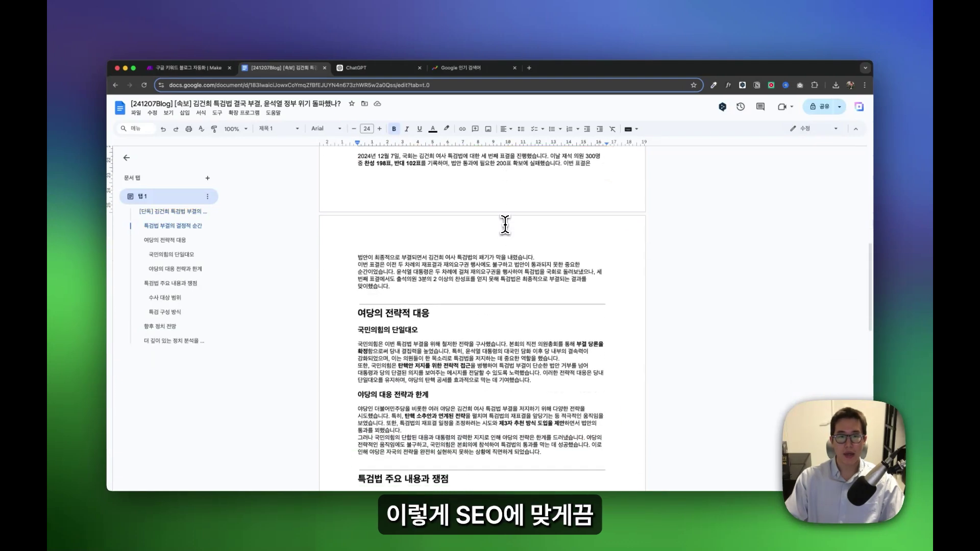
scroll(506, 225, "down", 11)
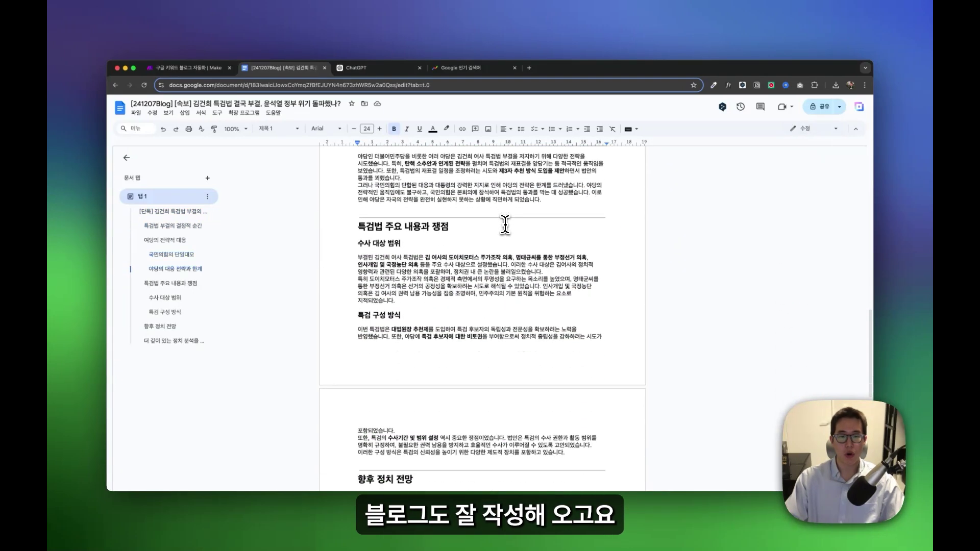
scroll(506, 225, "down", 4)
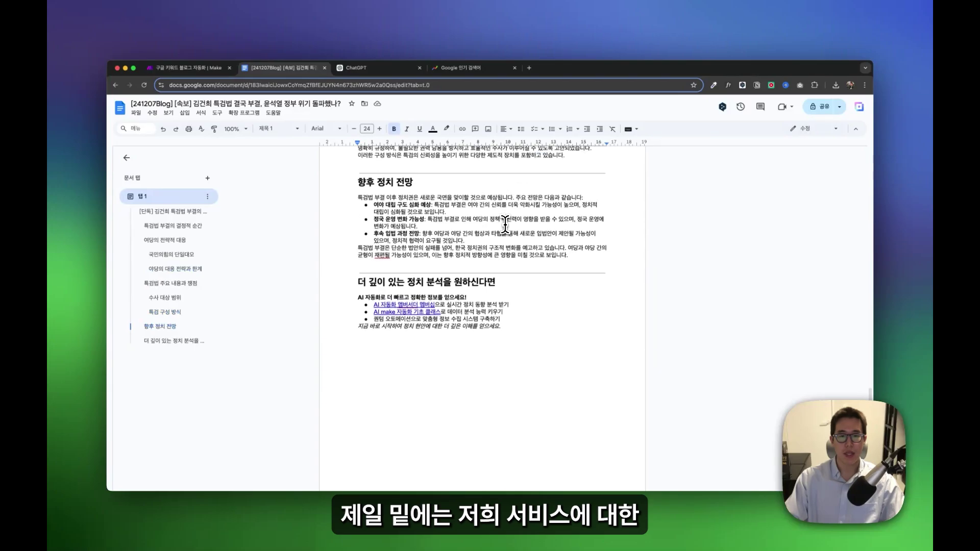
scroll(521, 363, "up", 15)
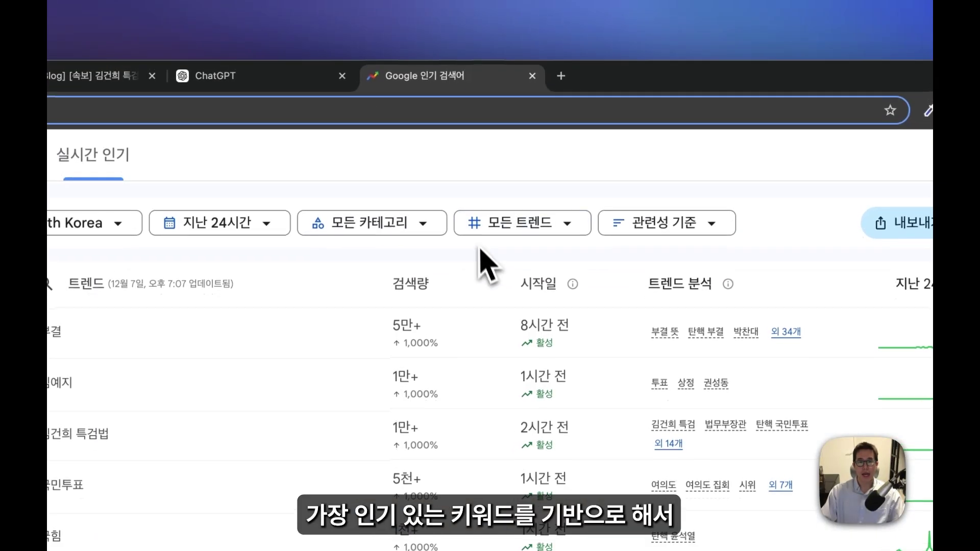
- Switch from Google Trends back to the blog document and review its title, image and body sections
left_click(125, 76)
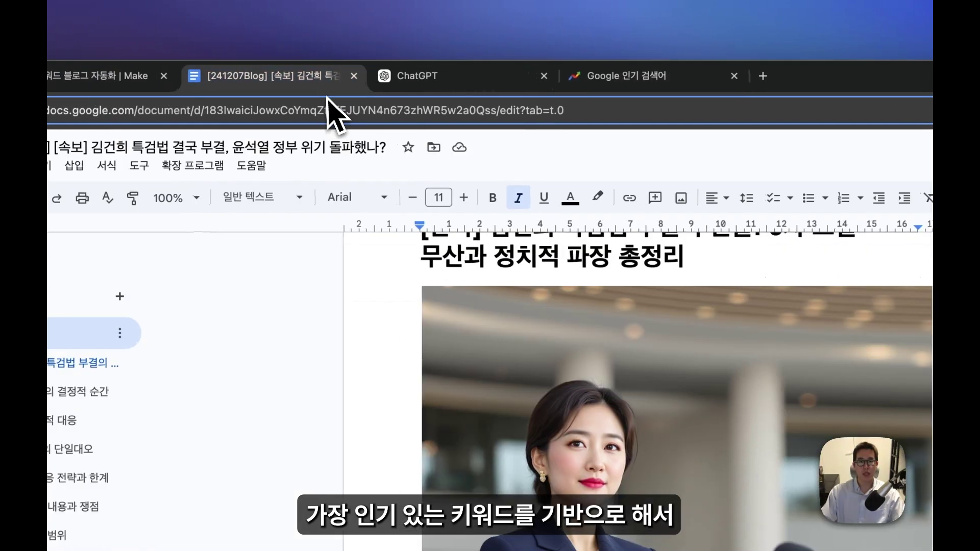
scroll(613, 357, "up", 3)
left_click(697, 381)
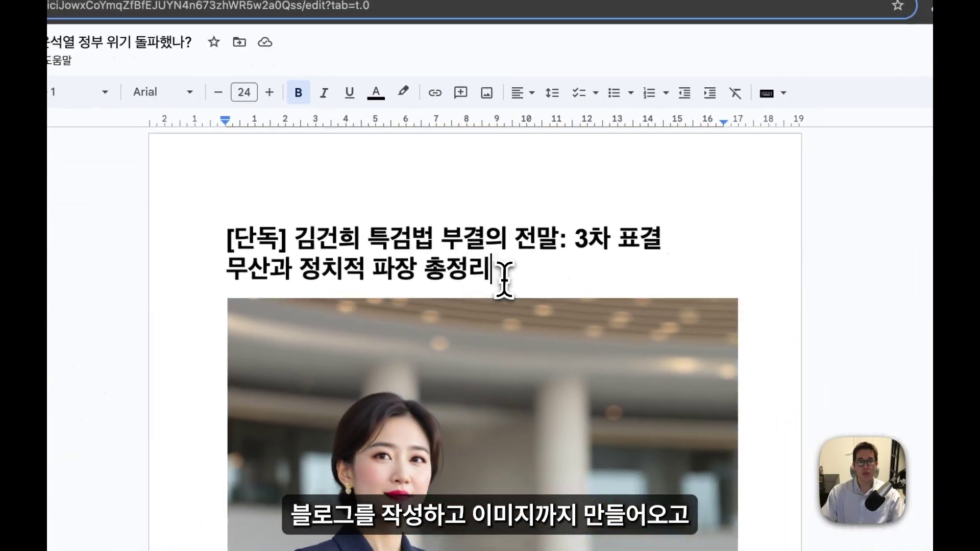
scroll(704, 393, "down", 10)
scroll(505, 289, "down", 10)
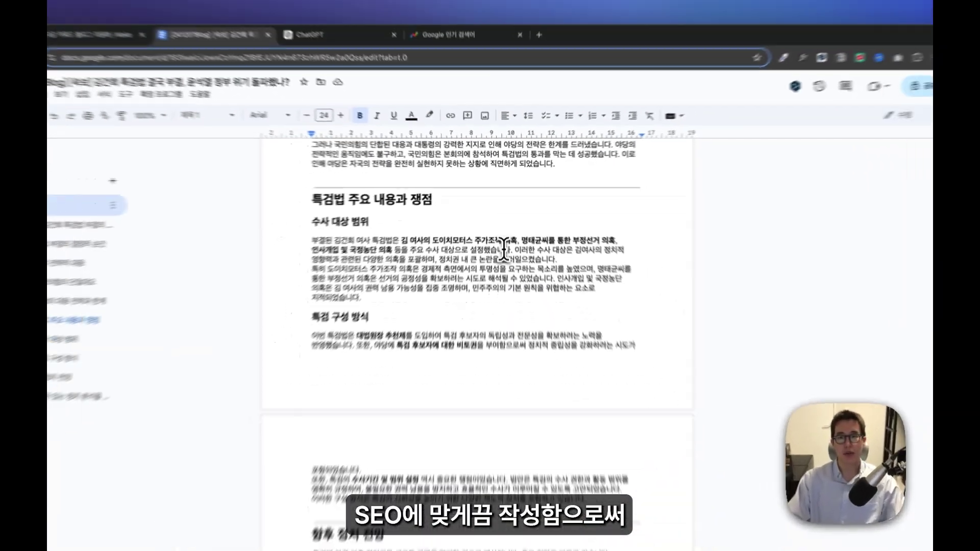
scroll(506, 289, "up", 15)
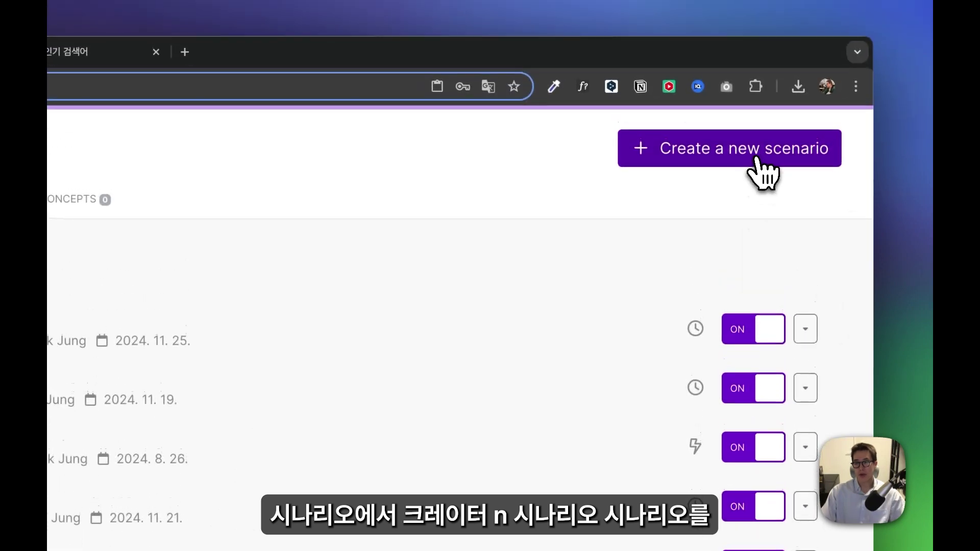
- Create a new scenario in Make and import the blueprint file 구글 키워드 블로그 자동화.json into it
left_click(762, 168)
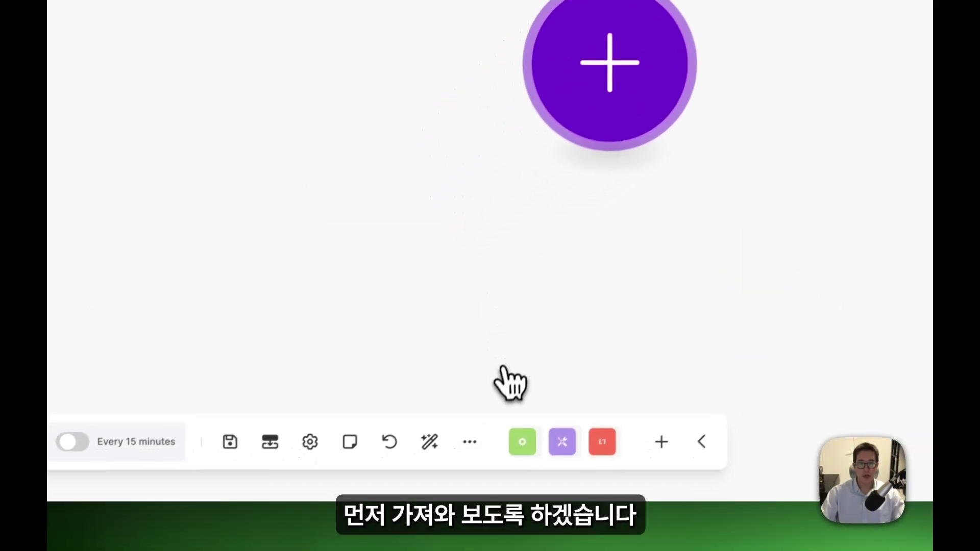
left_click(470, 442)
left_click(434, 392)
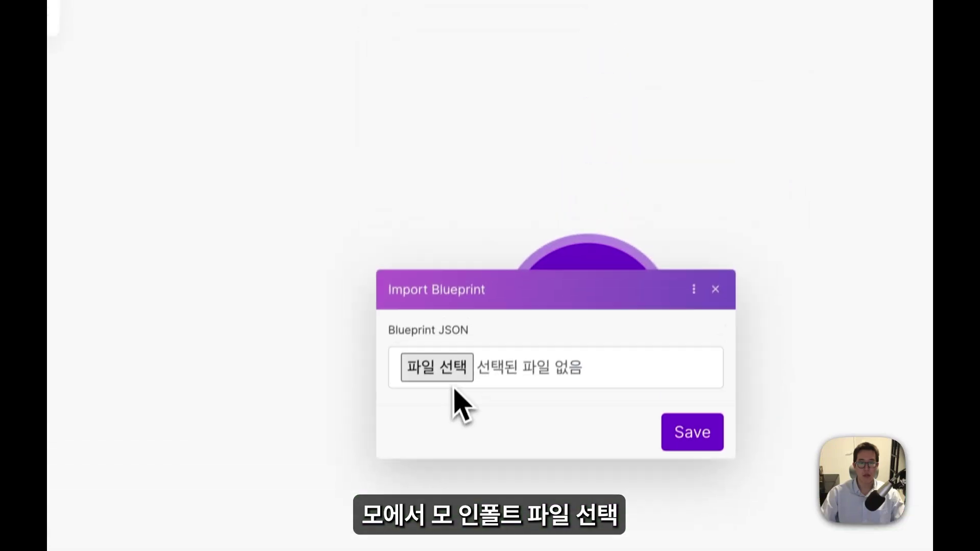
left_click(453, 401)
left_click(464, 145)
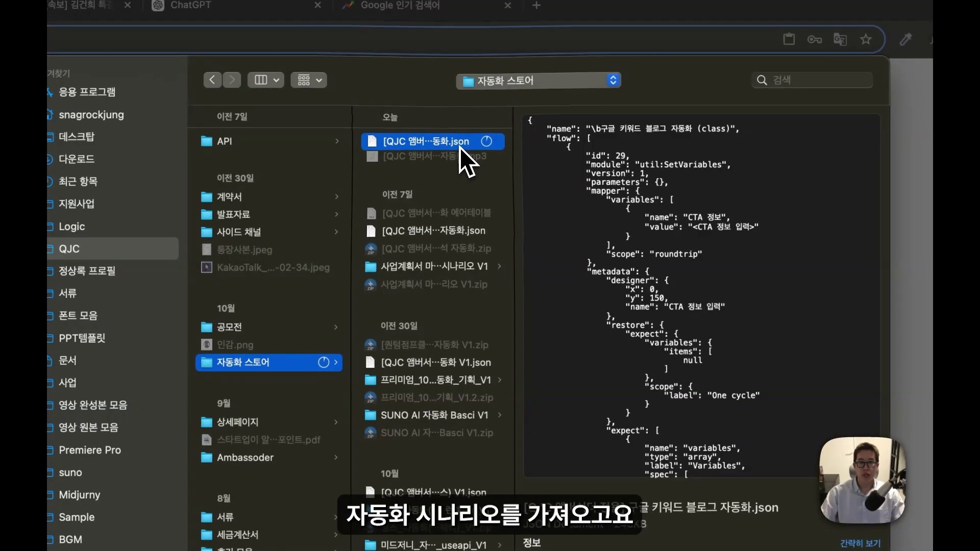
double_click(462, 148)
left_click(600, 485)
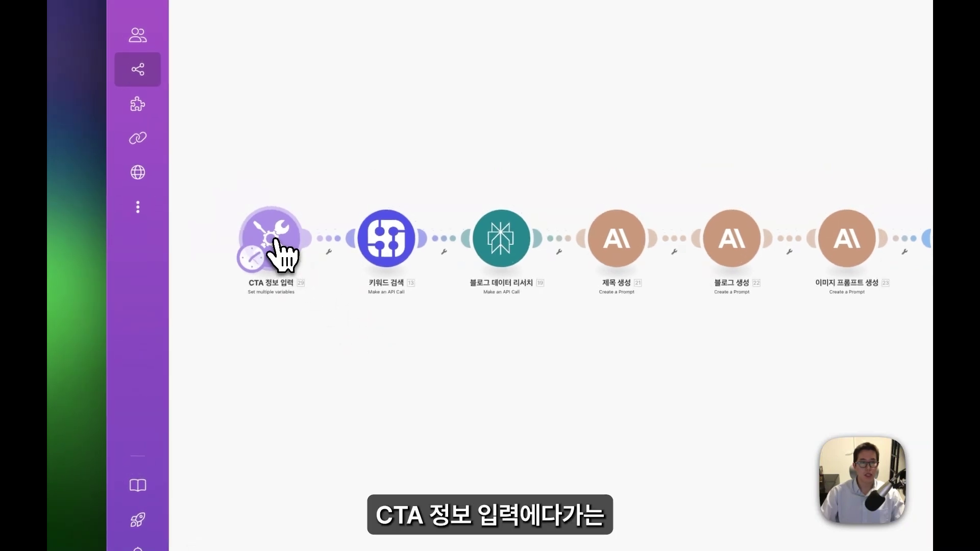
- Open the CTA 정보 입력 module and examine the name and value of its variable
left_click(278, 250)
triple_click(433, 219)
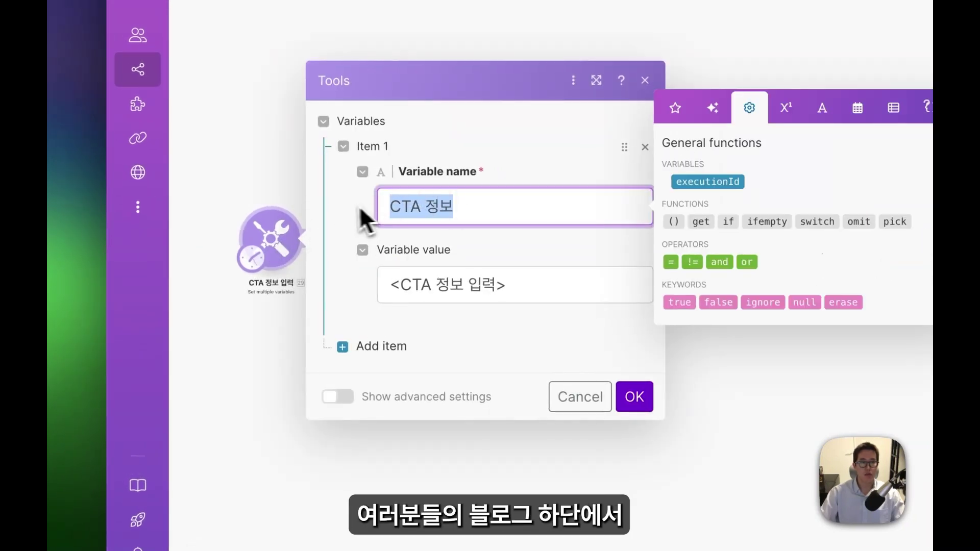
triple_click(384, 284)
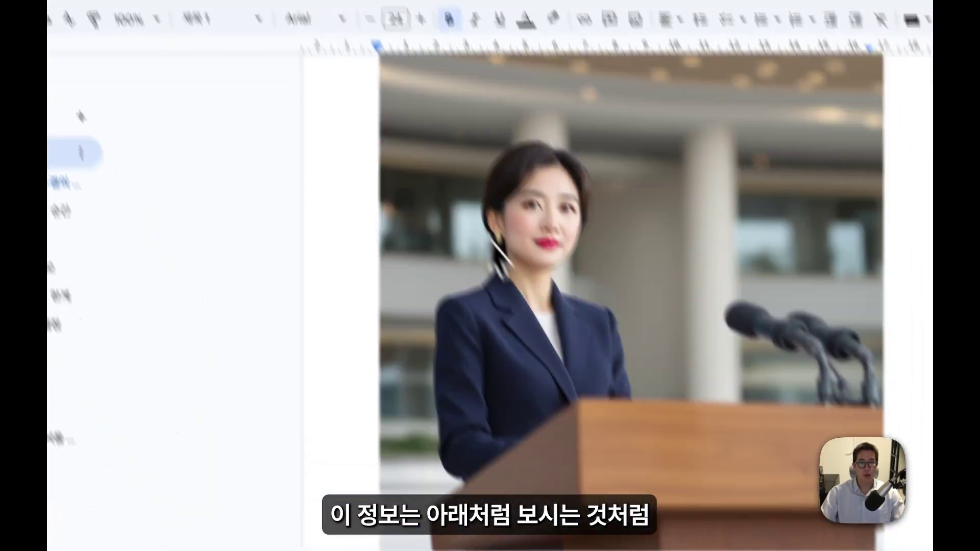
- Examine the call-to-action section ending the blog document, including its headline and the membership and class links
scroll(547, 307, "down", 7)
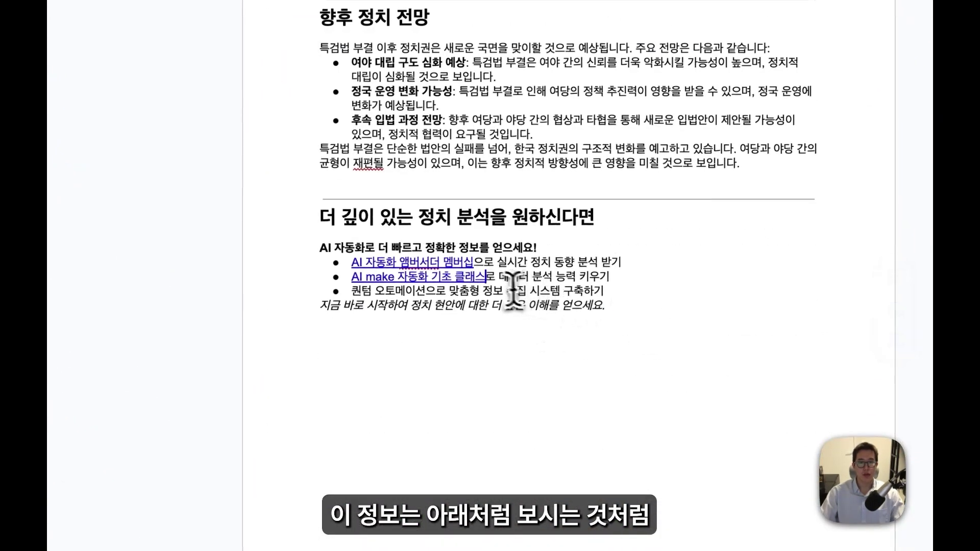
left_click_drag(322, 247, 575, 306)
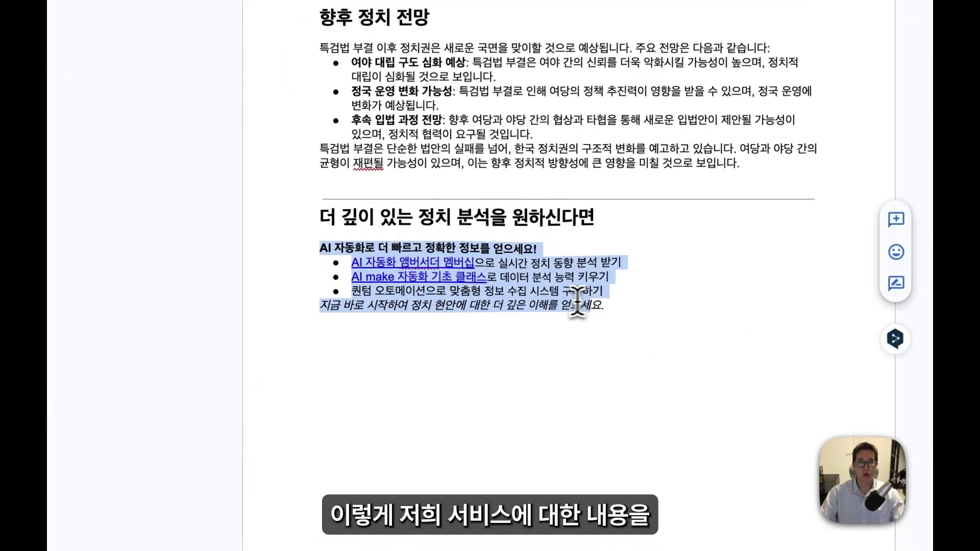
left_click(527, 300)
left_click_drag(222, 220, 821, 224)
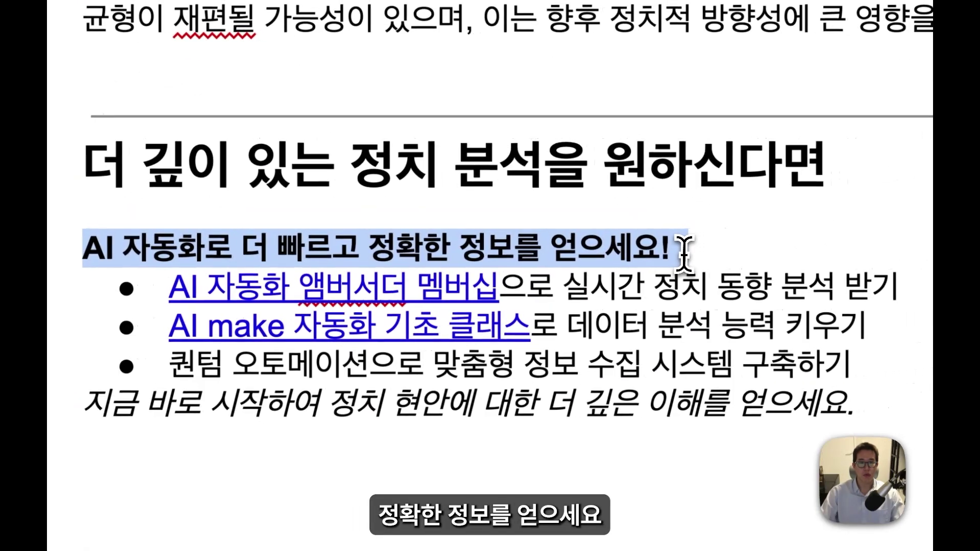
left_click_drag(555, 287, 169, 287)
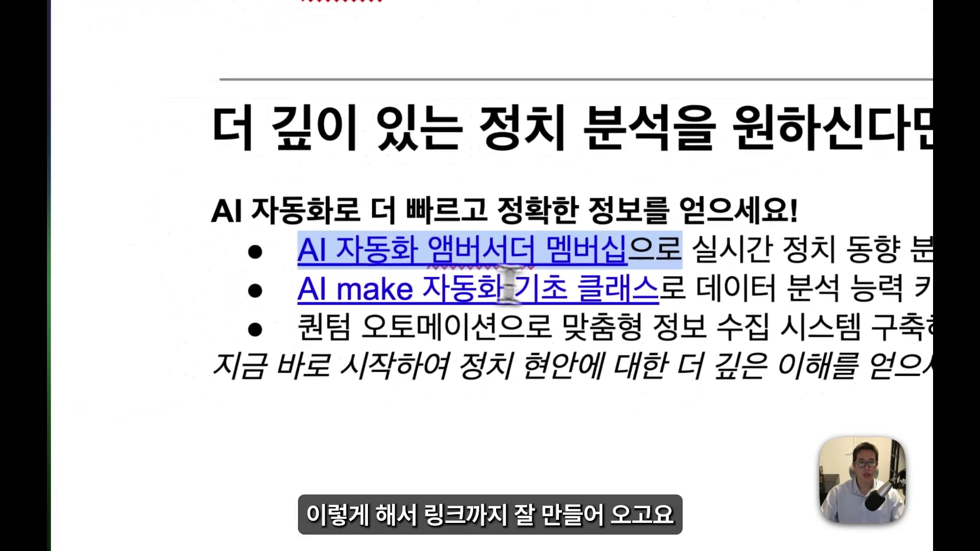
left_click_drag(693, 292, 299, 297)
left_click(715, 328)
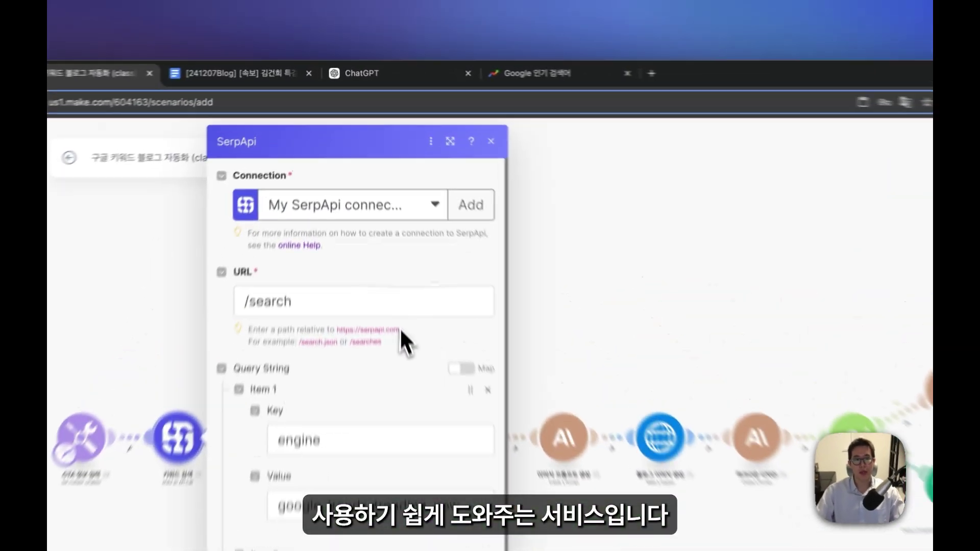
- Open the serpapi.com site given in the keyword search module's URL hint and go to its sign-in
left_click_drag(380, 221, 341, 221)
left_click_drag(505, 250, 538, 105)
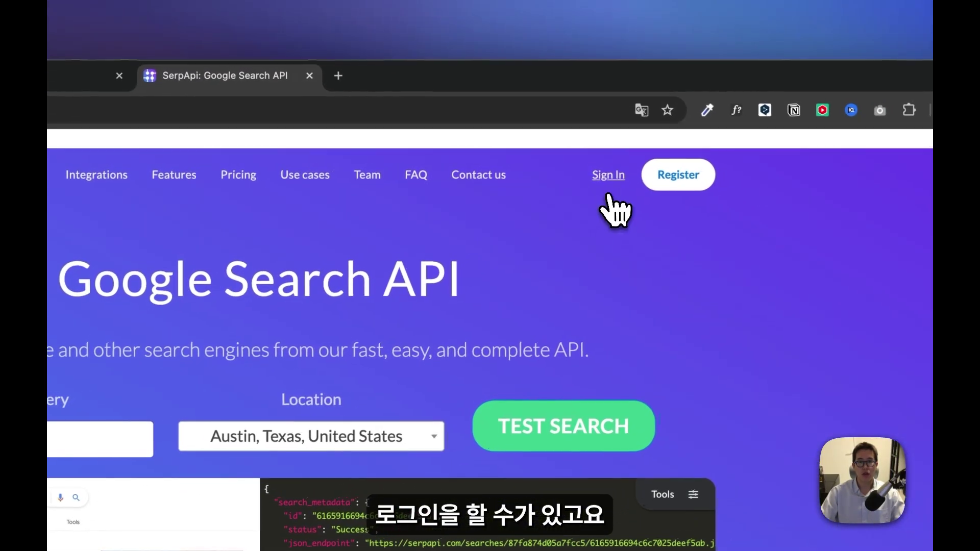
left_click(610, 191)
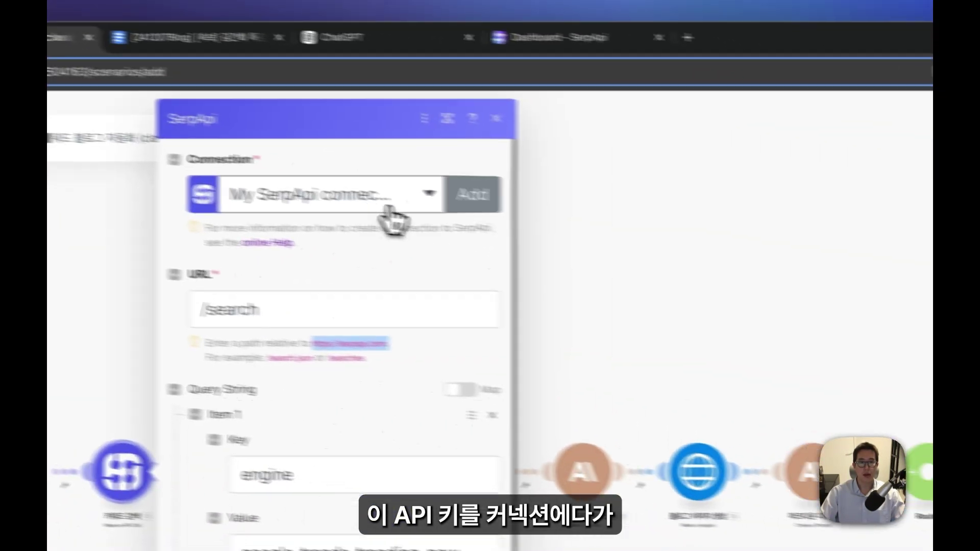
- Inspect the API key field in the form for a new SerpApi connection and close the form without saving
left_click(734, 232)
left_click(855, 309)
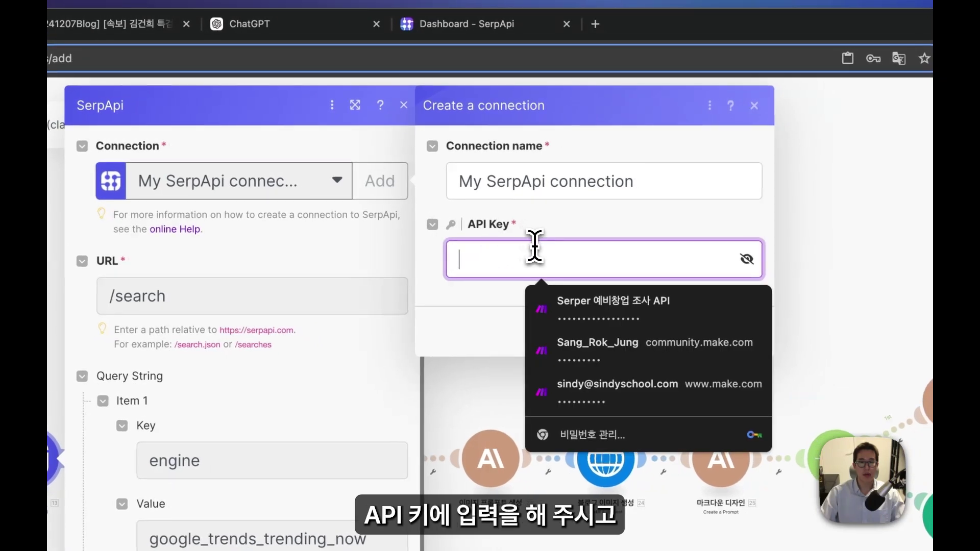
left_click(557, 259)
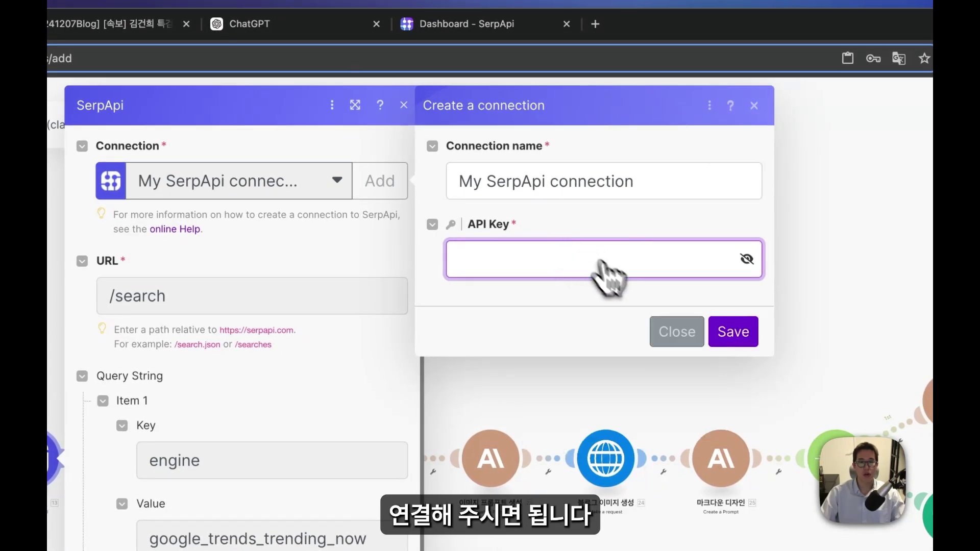
left_click(674, 331)
- Review the SerpApi module's URL and its engine and geo query string items, and accept the module settings
left_click_drag(412, 147, 357, 147)
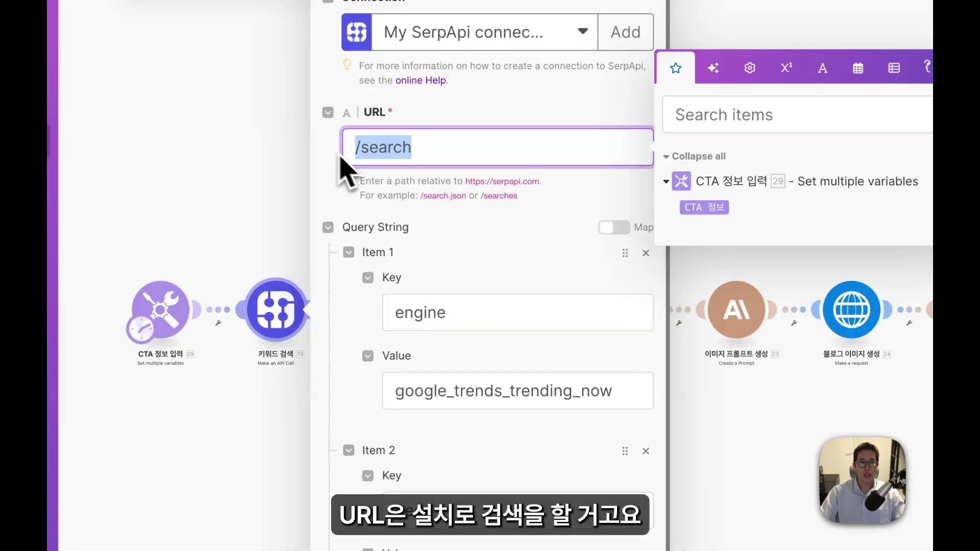
left_click(466, 234)
left_click_drag(452, 312, 391, 313)
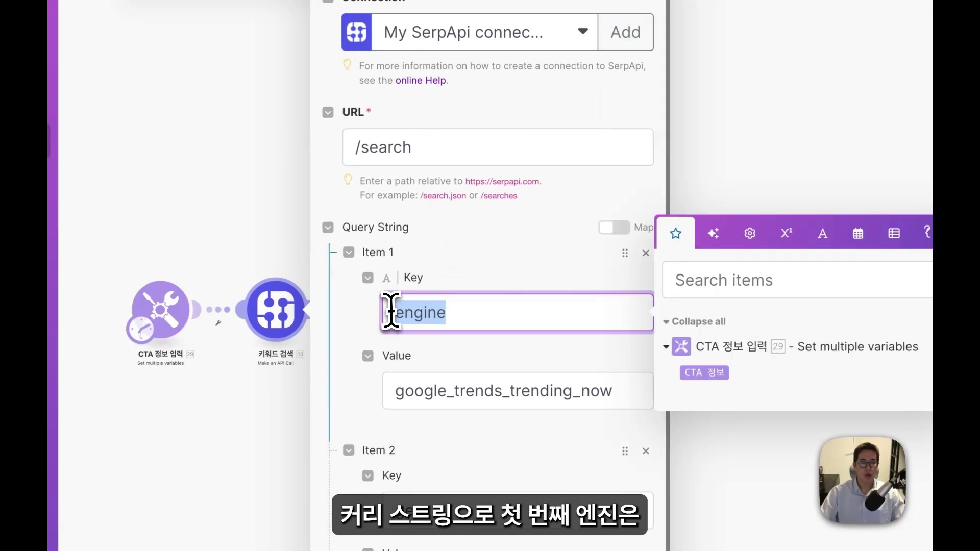
left_click_drag(618, 392, 394, 393)
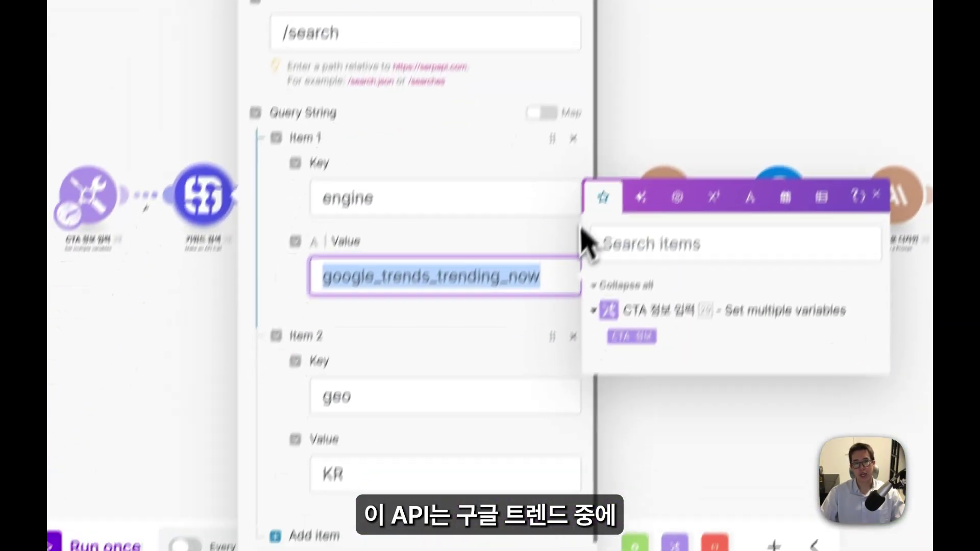
left_click(573, 225)
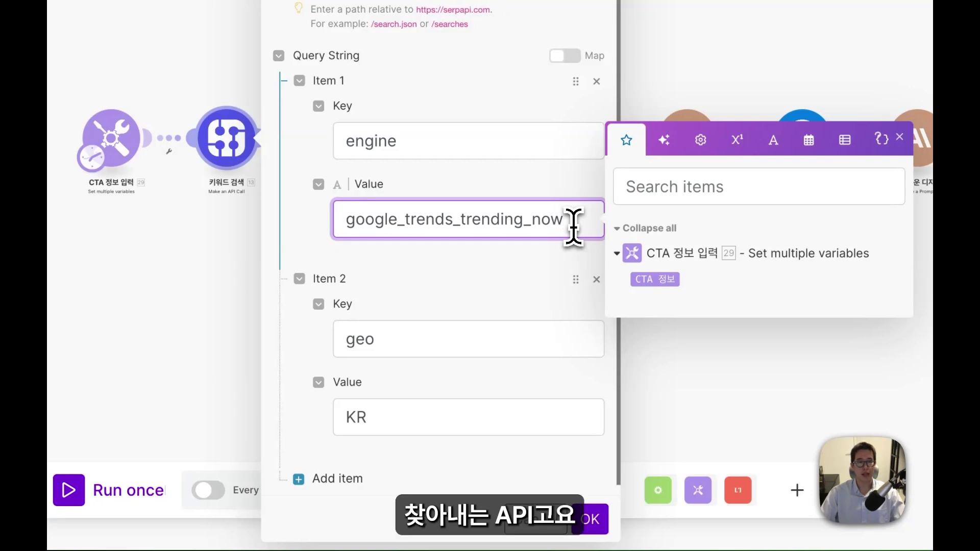
double_click(349, 331)
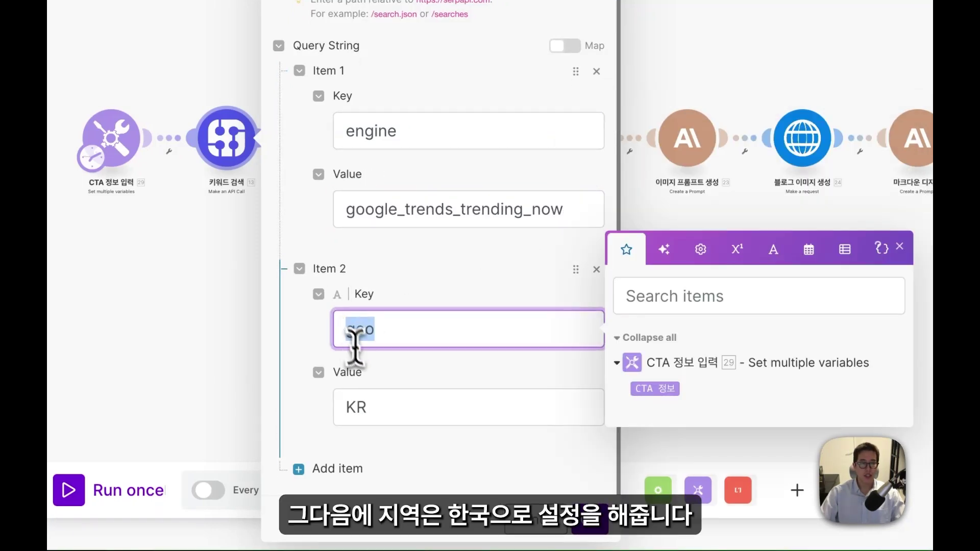
left_click(379, 408)
double_click(341, 408)
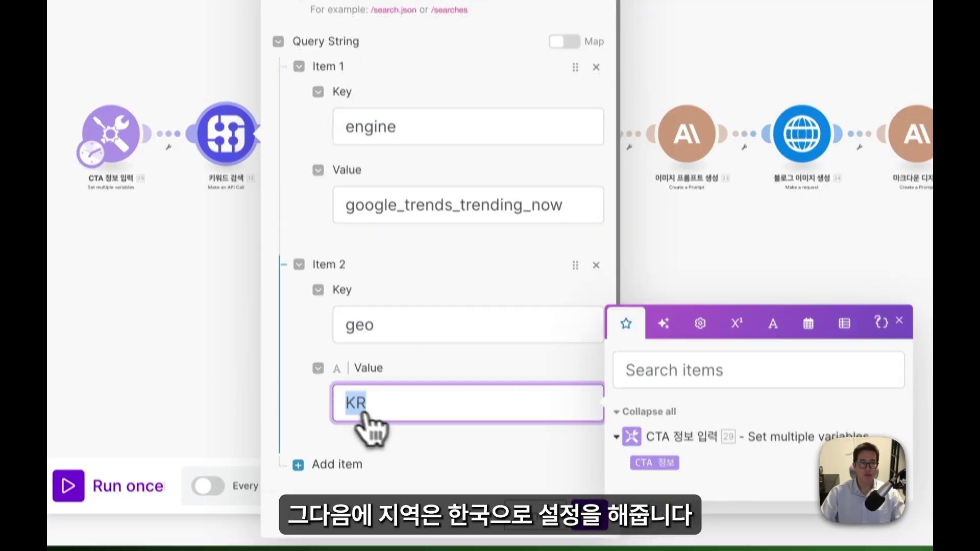
left_click(584, 461)
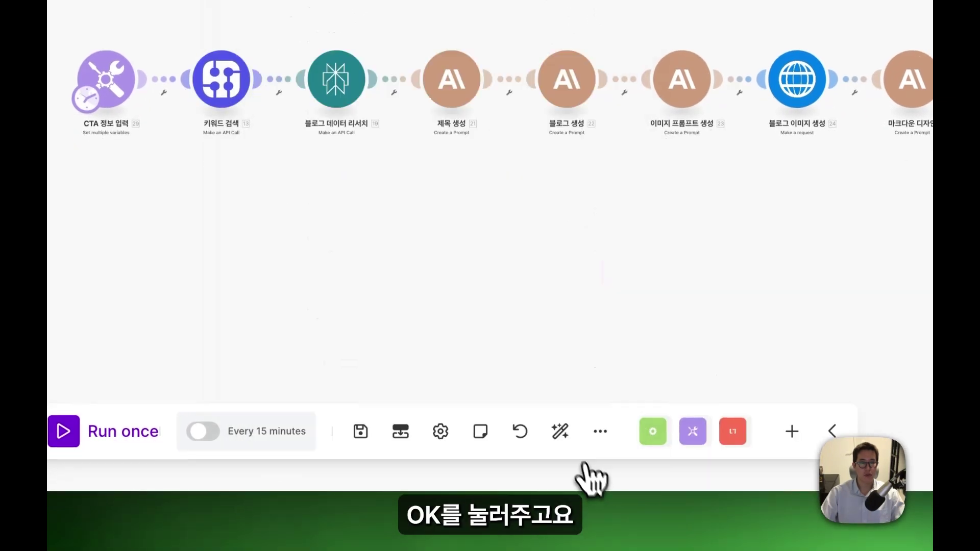
- Open the Perplexity blog data research module and review the system and user messages in its request body
left_click(352, 224)
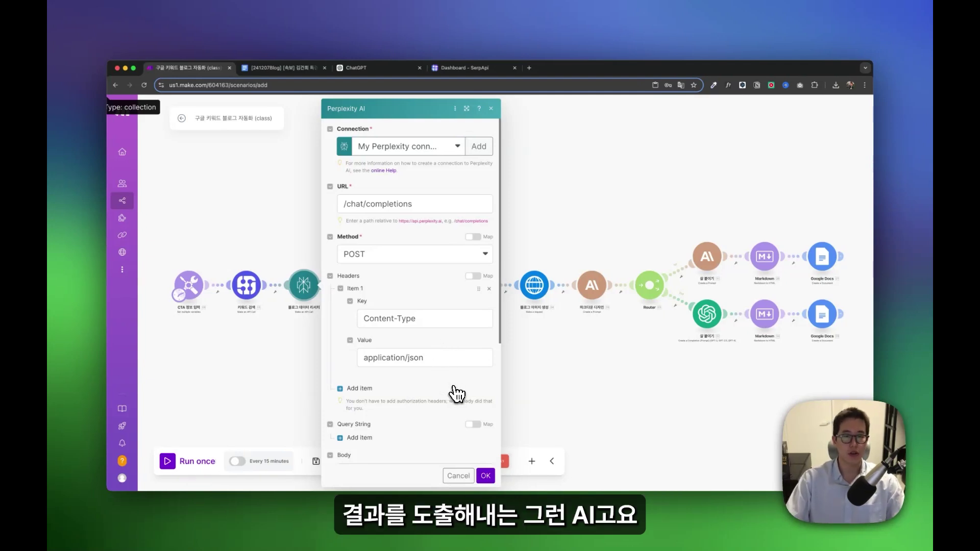
scroll(458, 394, "down", 1)
left_click(409, 214)
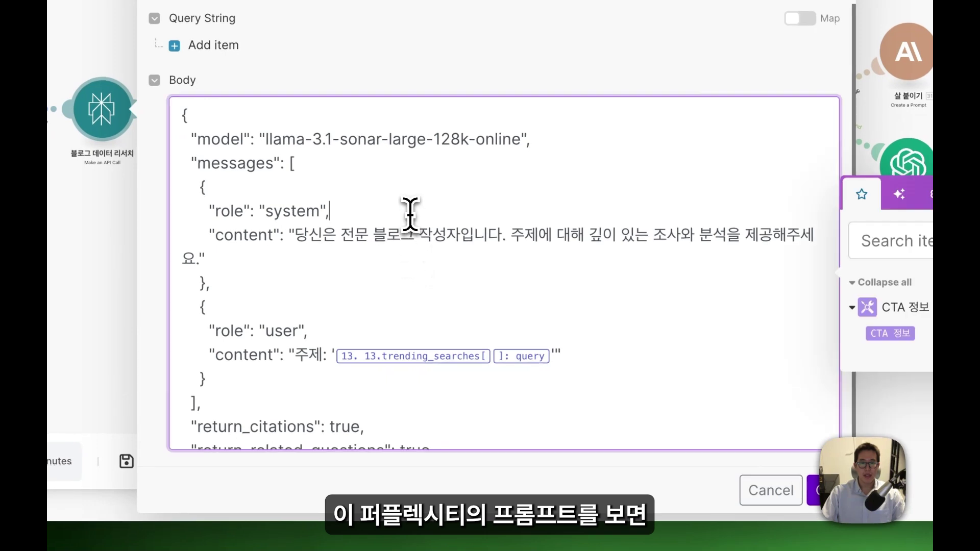
scroll(405, 213, "down", 3)
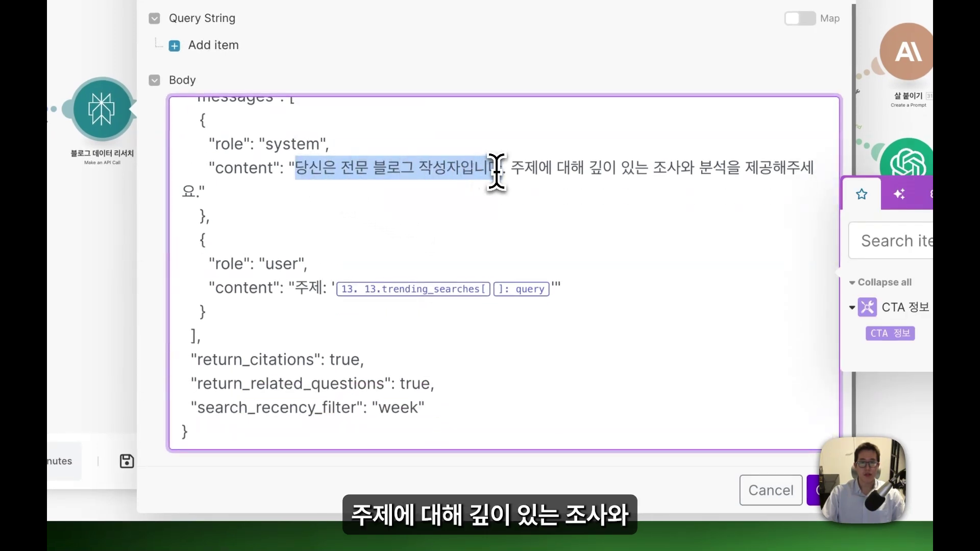
left_click_drag(670, 172, 765, 171)
left_click(428, 191)
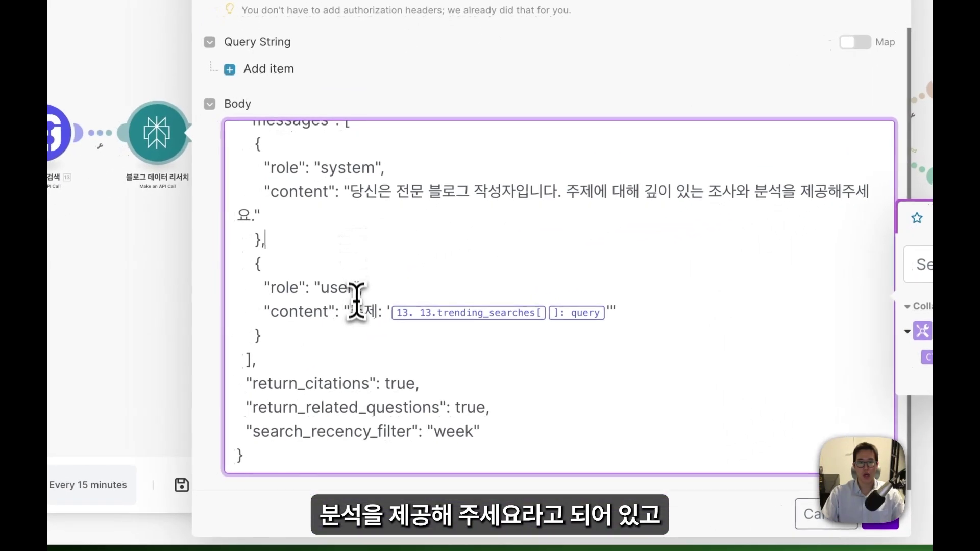
left_click_drag(345, 314, 446, 311)
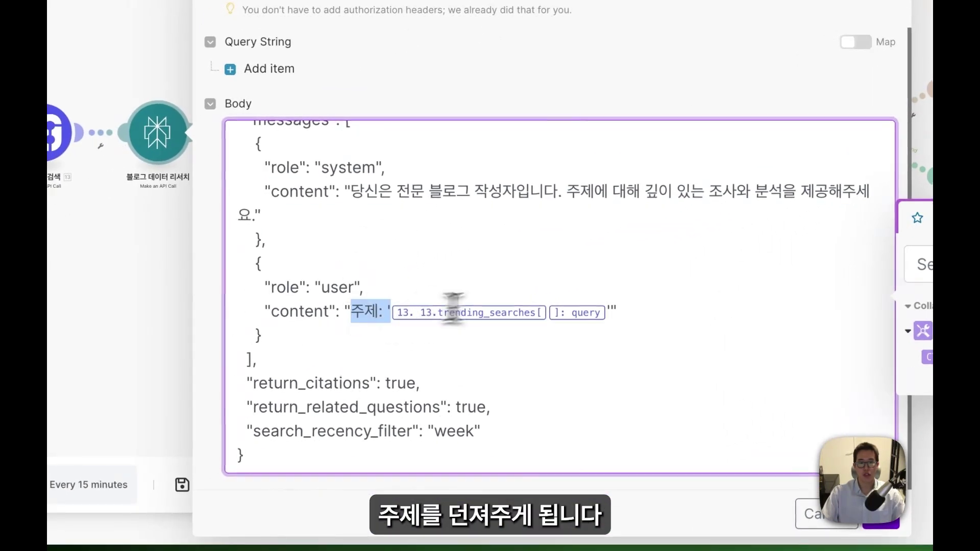
left_click(619, 319)
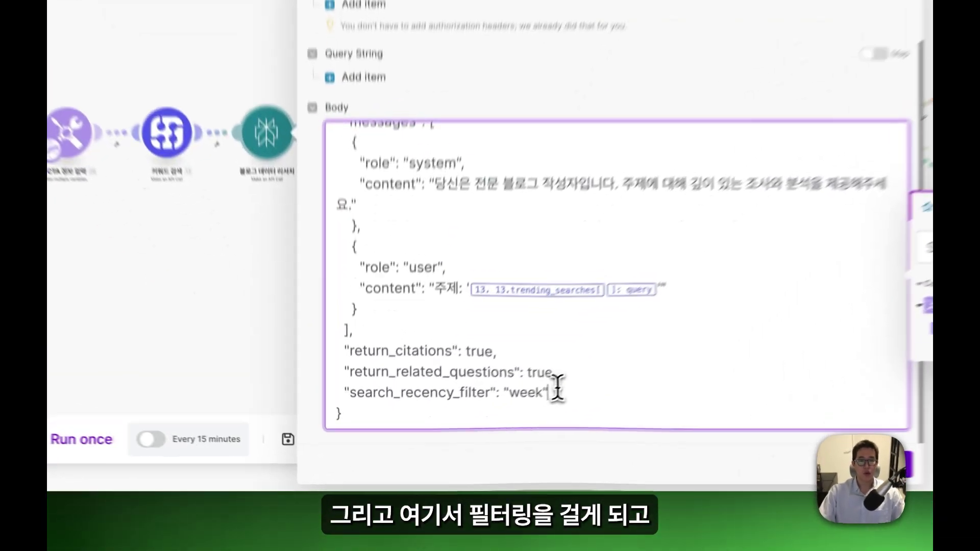
- Inspect the return_citations, return_related_questions and search_recency_filter parameters at the end of the Perplexity request body
left_click_drag(466, 434, 341, 414)
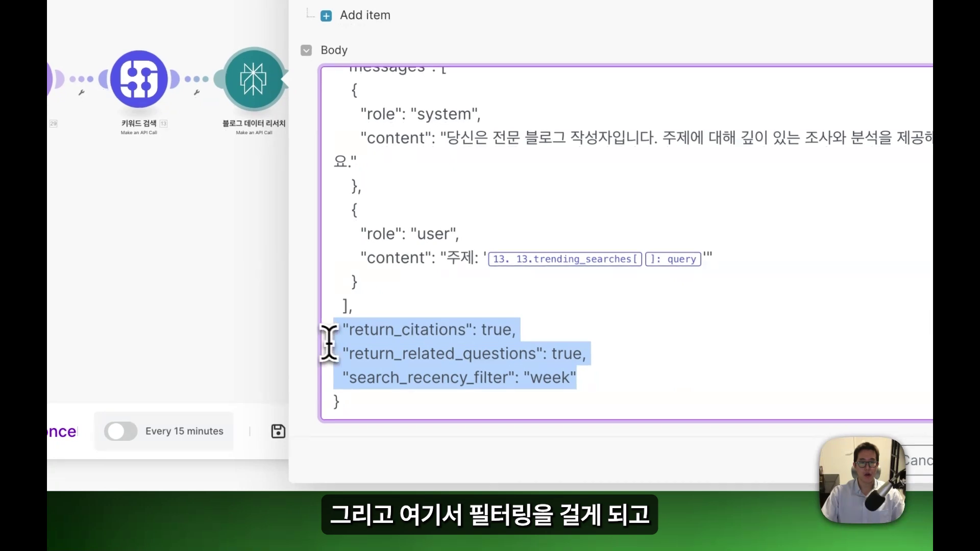
left_click(427, 373)
left_click(561, 378)
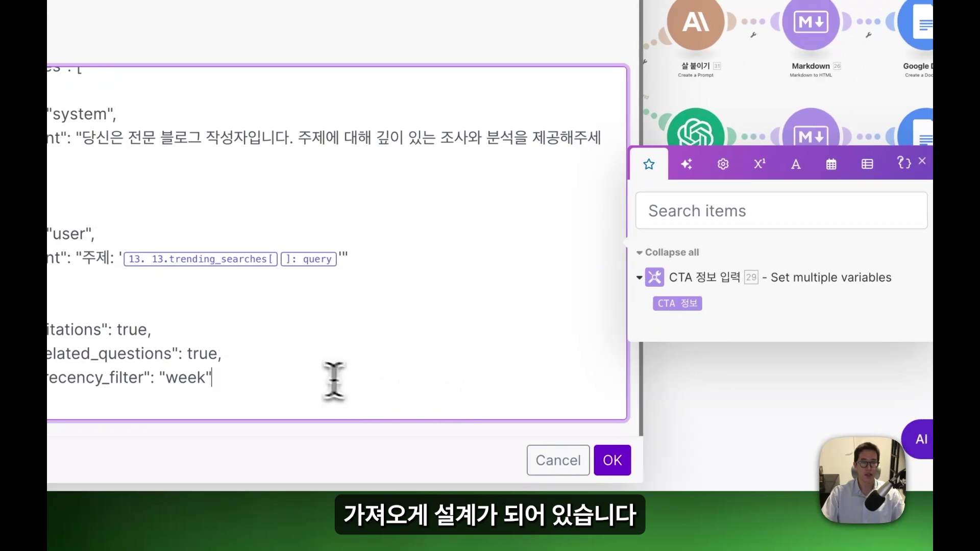
- Open the Claude title generation module, and examine the title of the generated blog document in Google Docs
left_click(291, 158)
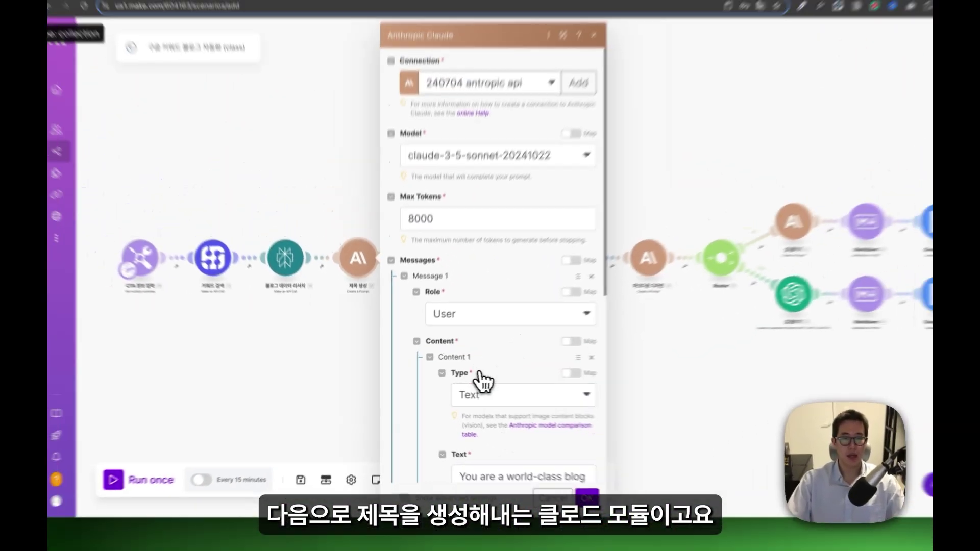
scroll(577, 434, "down", 10)
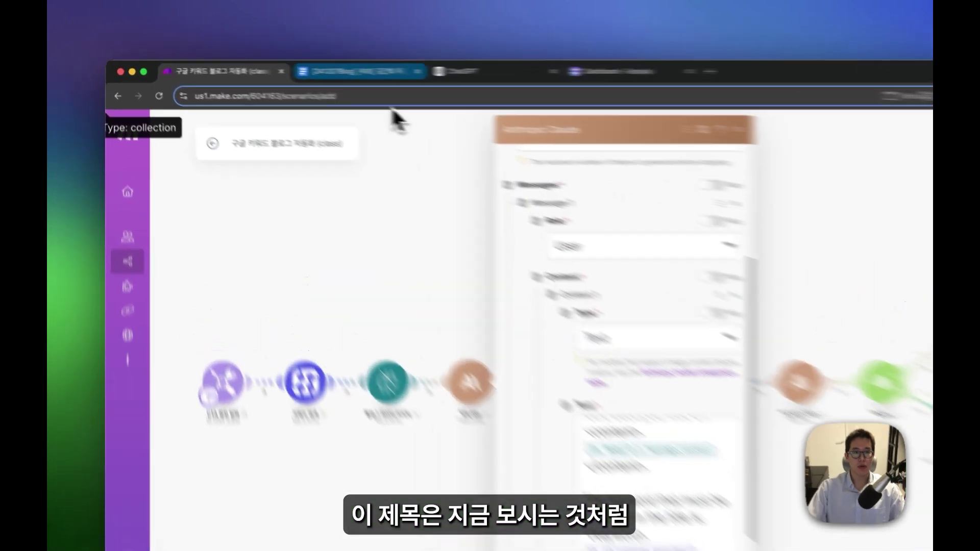
left_click(280, 68)
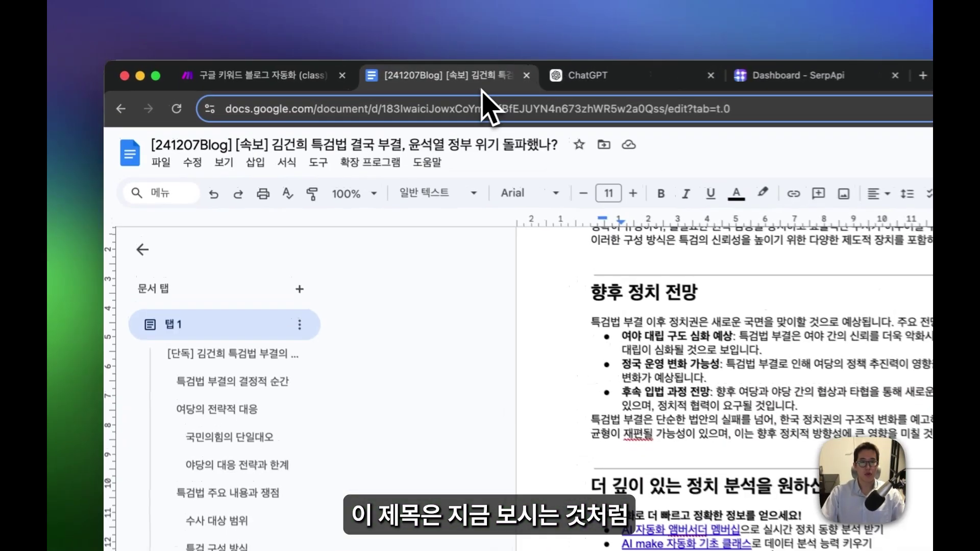
scroll(654, 286, "up", 20)
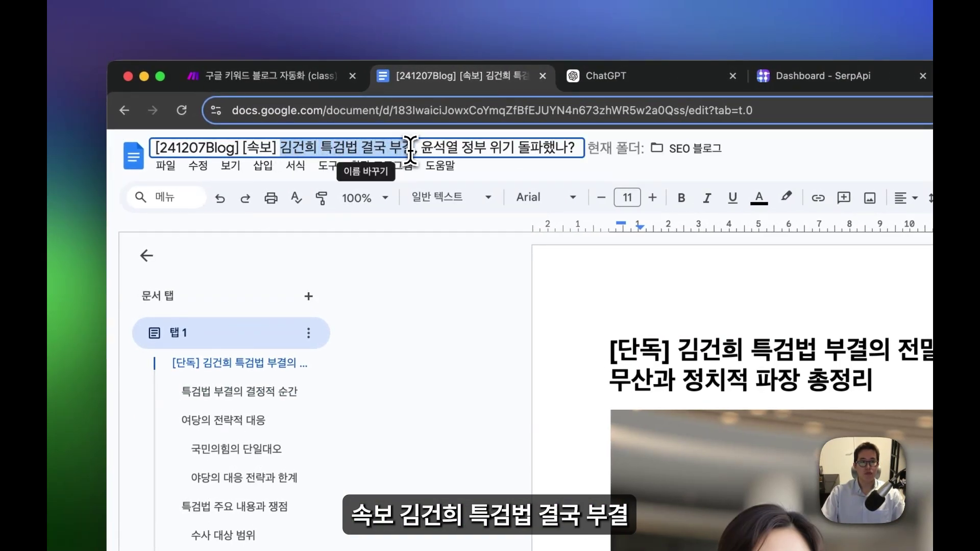
key("Return")
left_click(574, 149)
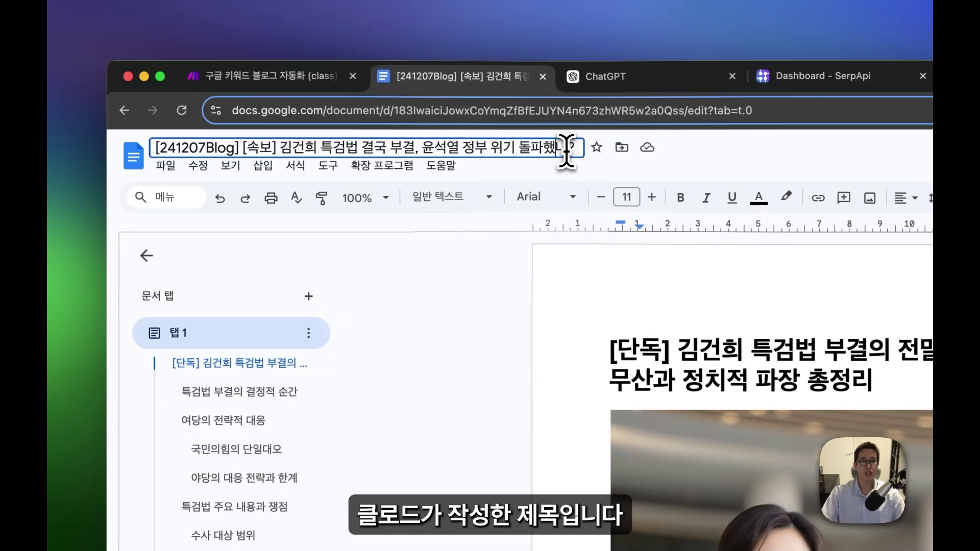
left_click_drag(576, 148, 249, 156)
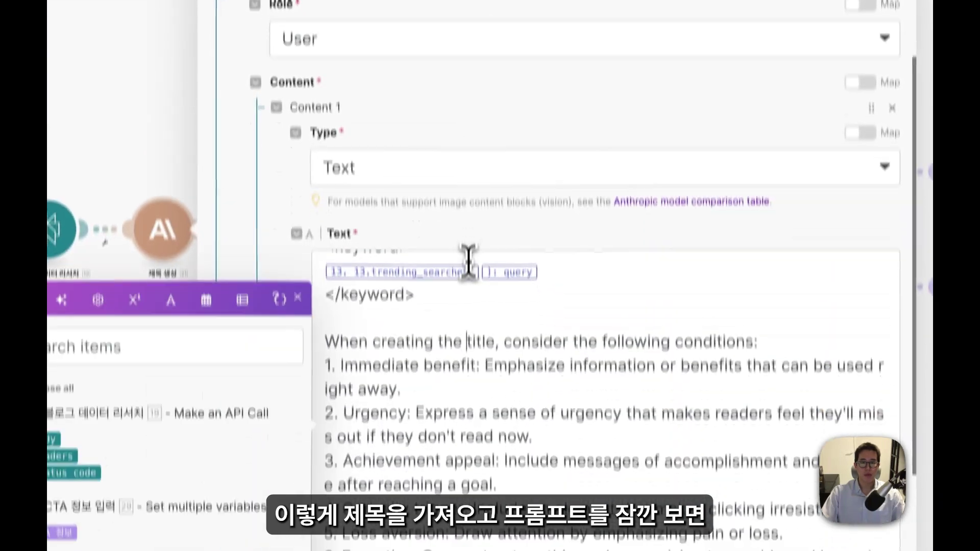
- Review the title generation prompt in the Claude module, including its content and keyword variables and the title conditions
scroll(468, 275, "up", 5)
left_click(536, 381)
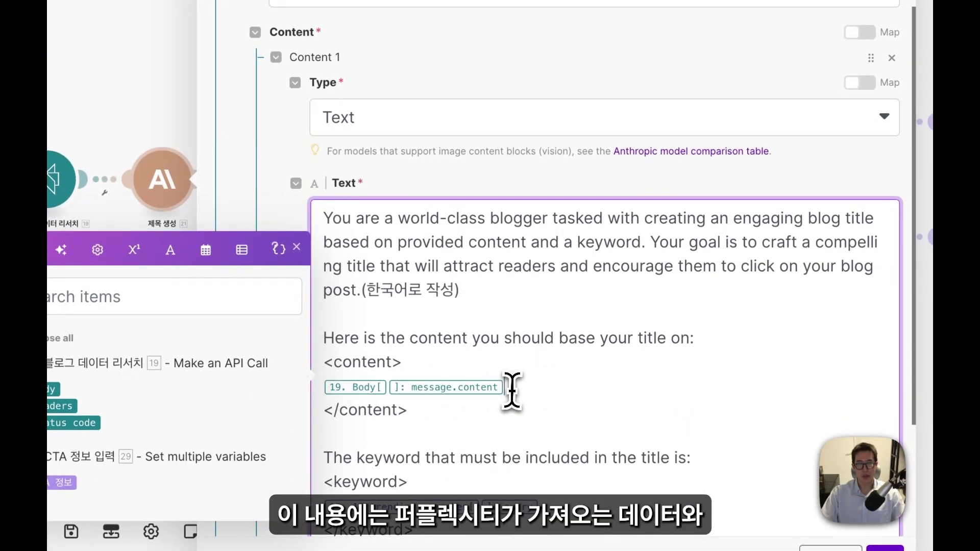
scroll(511, 391, "down", 3)
left_click(590, 332)
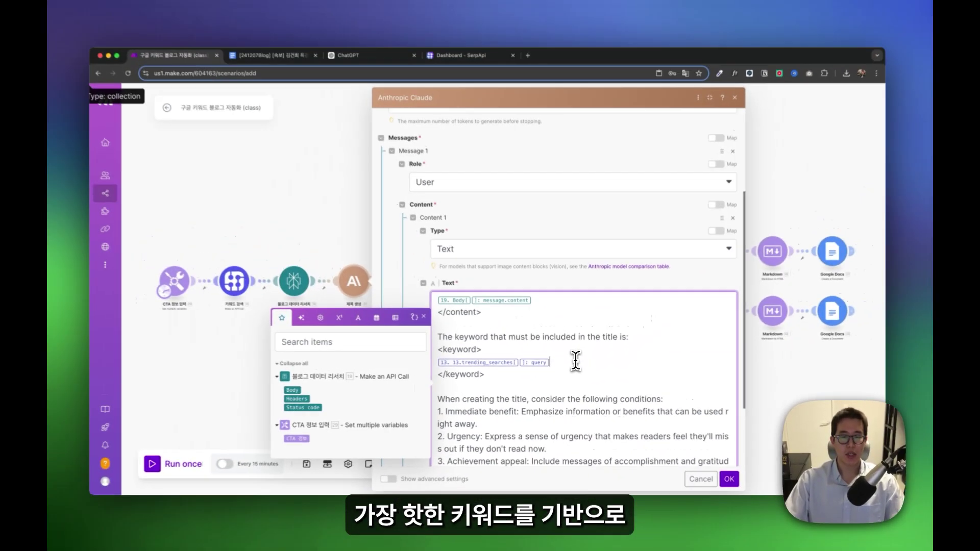
scroll(590, 333, "down", 2)
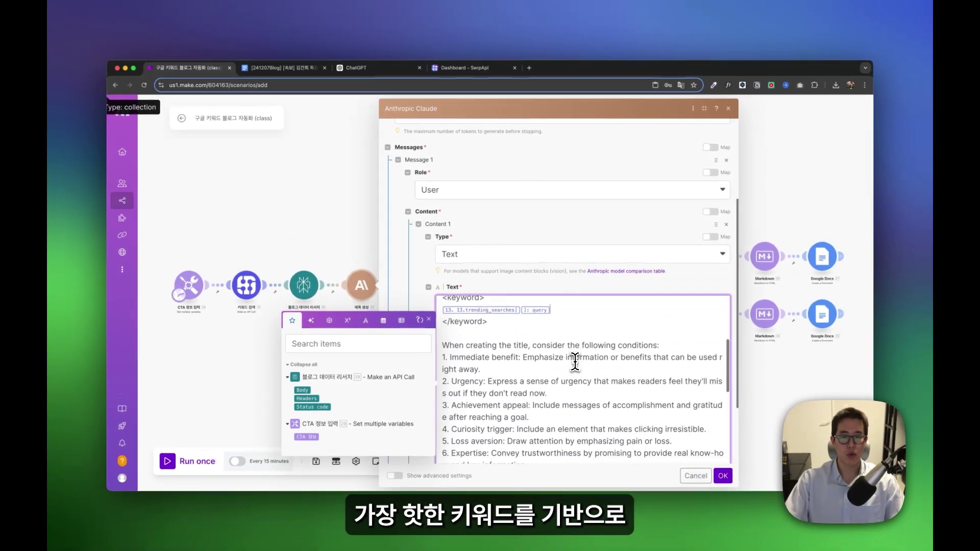
scroll(575, 362, "down", 5)
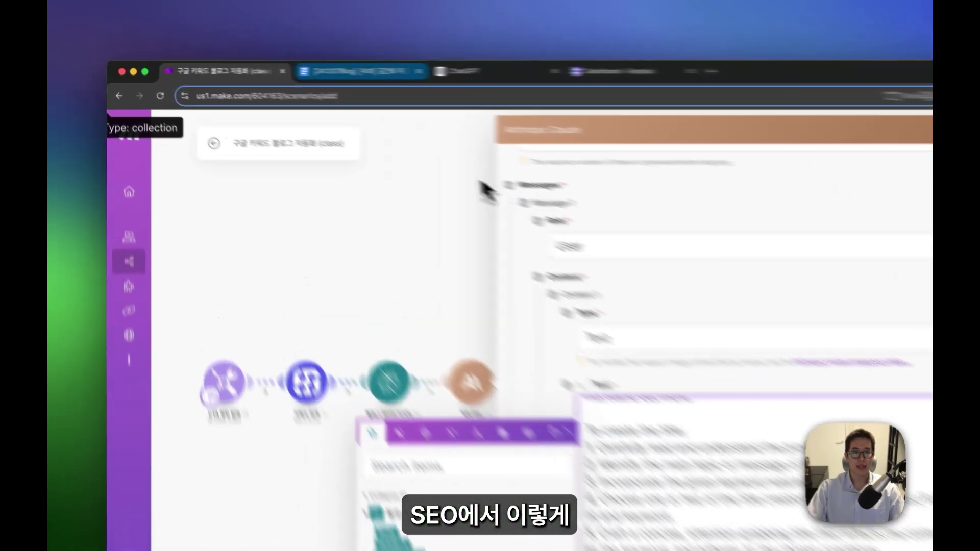
- Check in the Google Docs blog document how the trending keyword is worked into the title
left_click(283, 68)
left_click(273, 112)
left_click(276, 105)
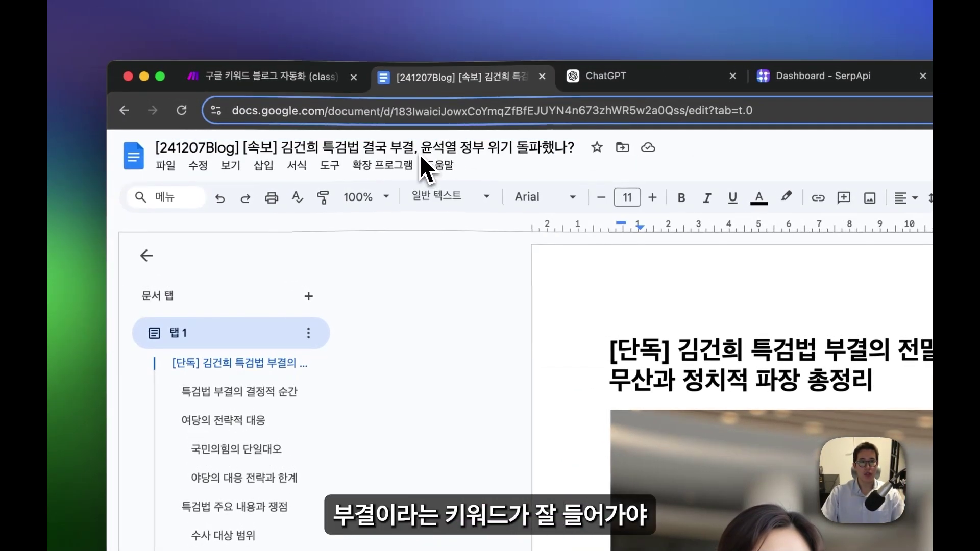
left_click(389, 149)
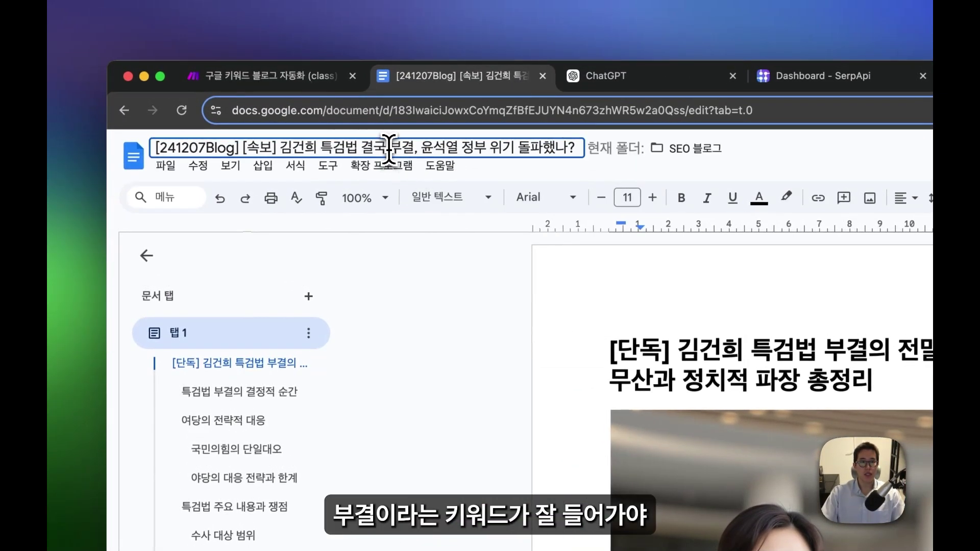
left_click(433, 149)
- Return to the Make scenario, review the title creation instructions ending the prompt, and leave the title generation module
left_click(273, 75)
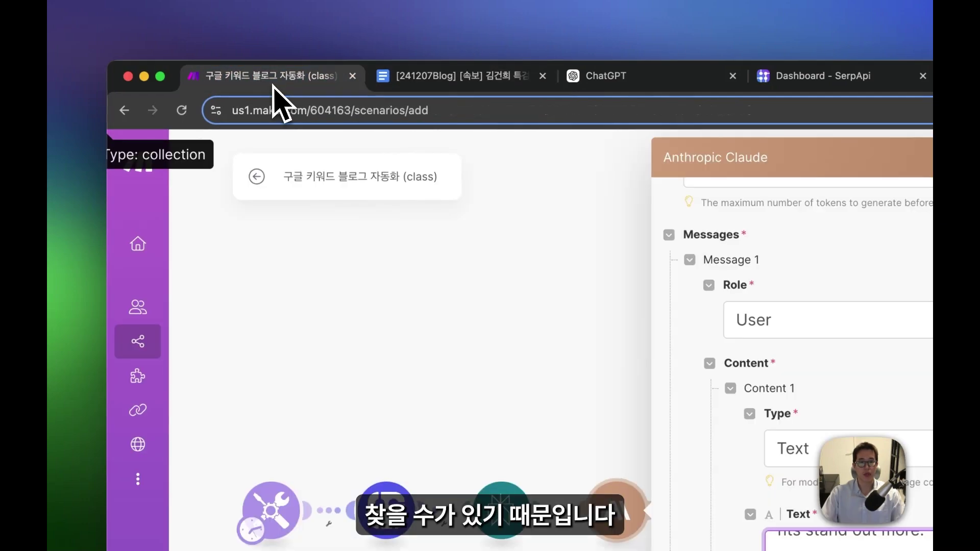
scroll(504, 323, "down", 3)
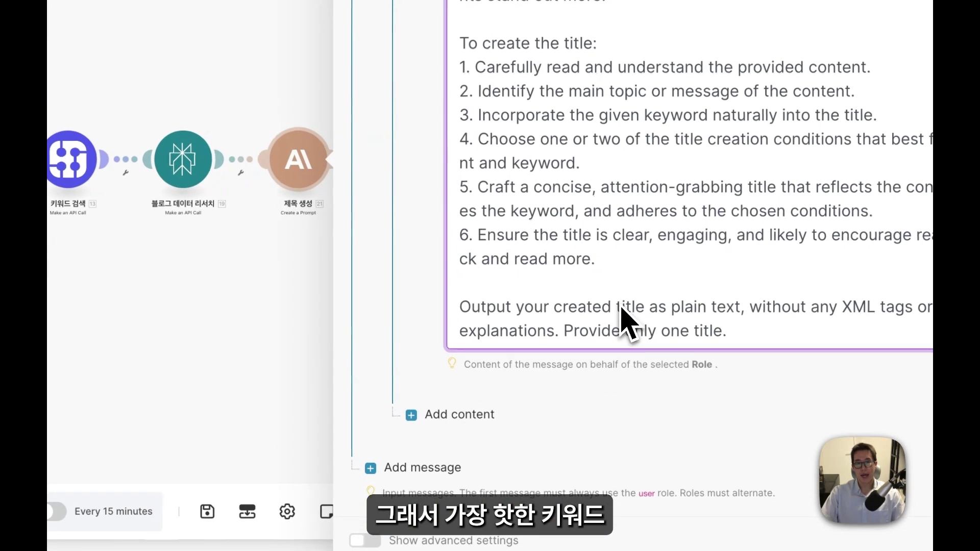
scroll(622, 309, "up", 10)
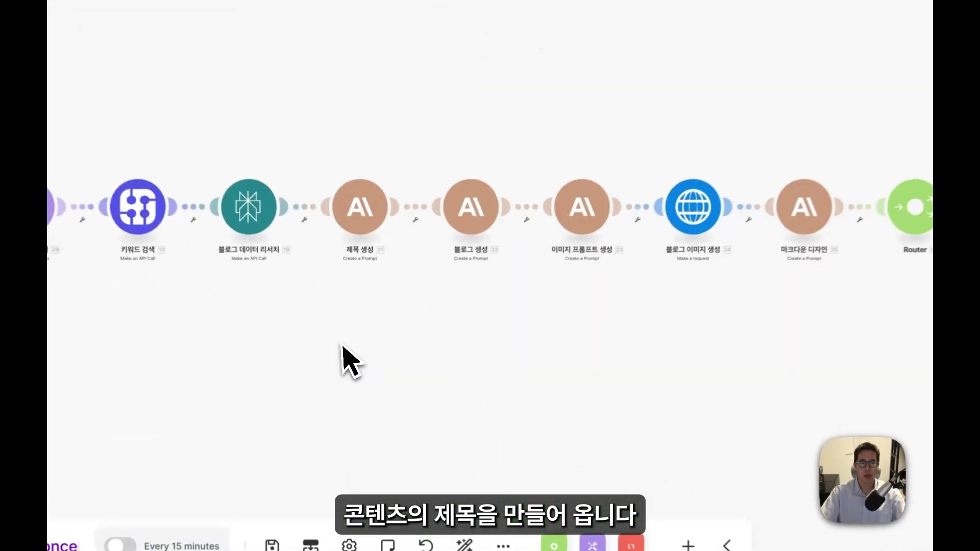
- Open the Claude blog generation module and read through the content writing guide in its prompt text
left_click(478, 219)
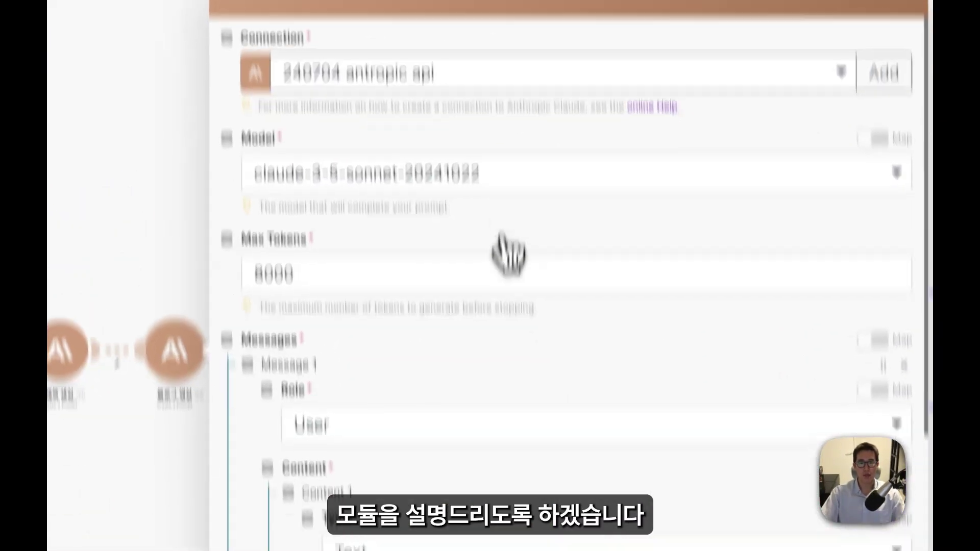
scroll(481, 372, "down", 10)
scroll(478, 393, "down", 3)
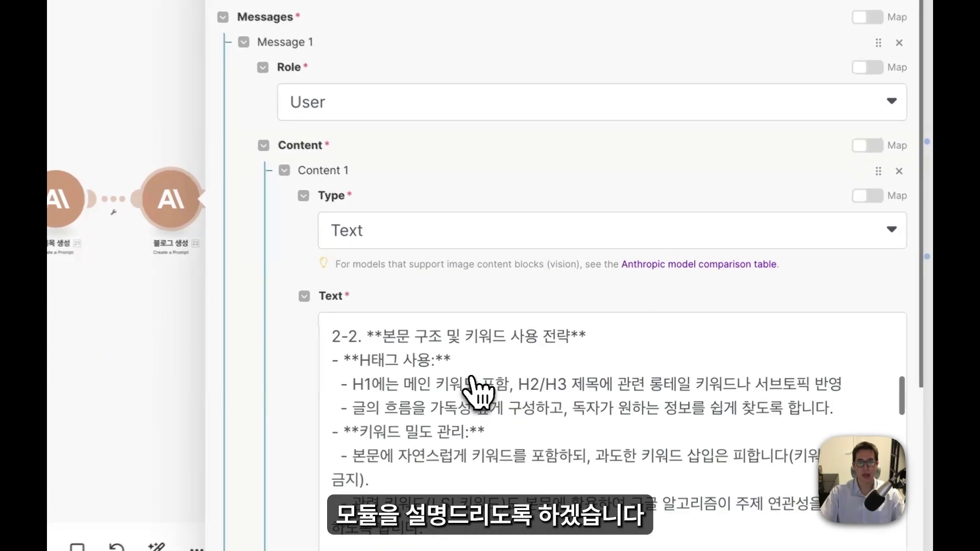
scroll(547, 405, "down", 3)
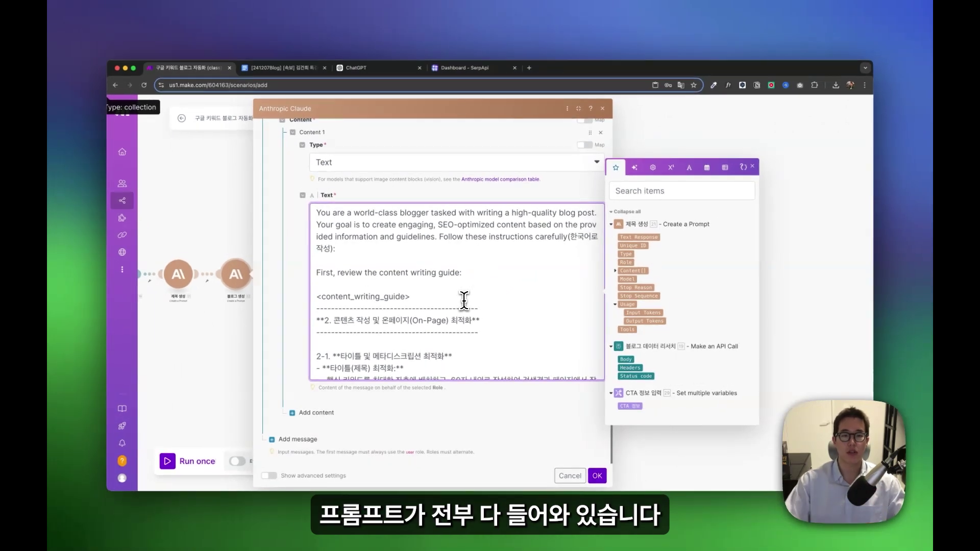
scroll(463, 300, "down", 15)
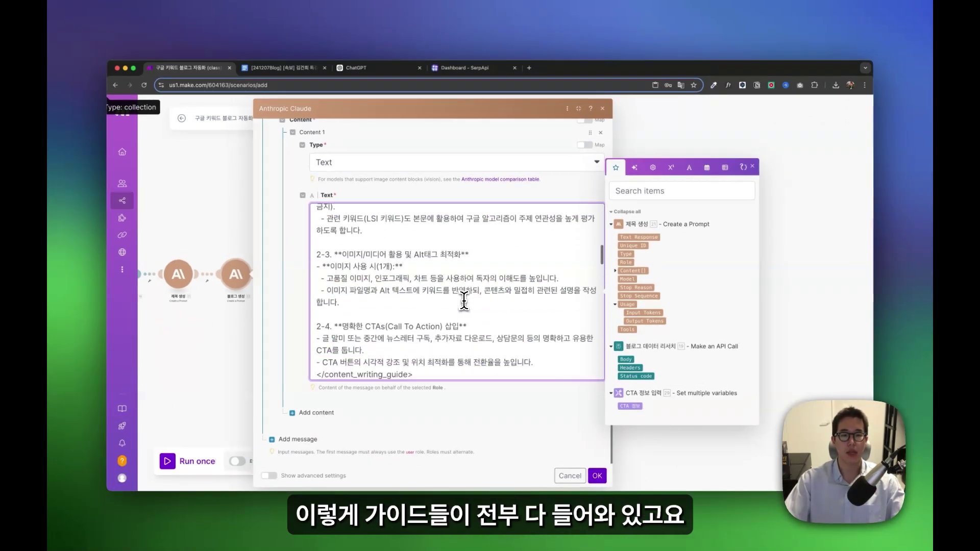
scroll(464, 300, "down", 5)
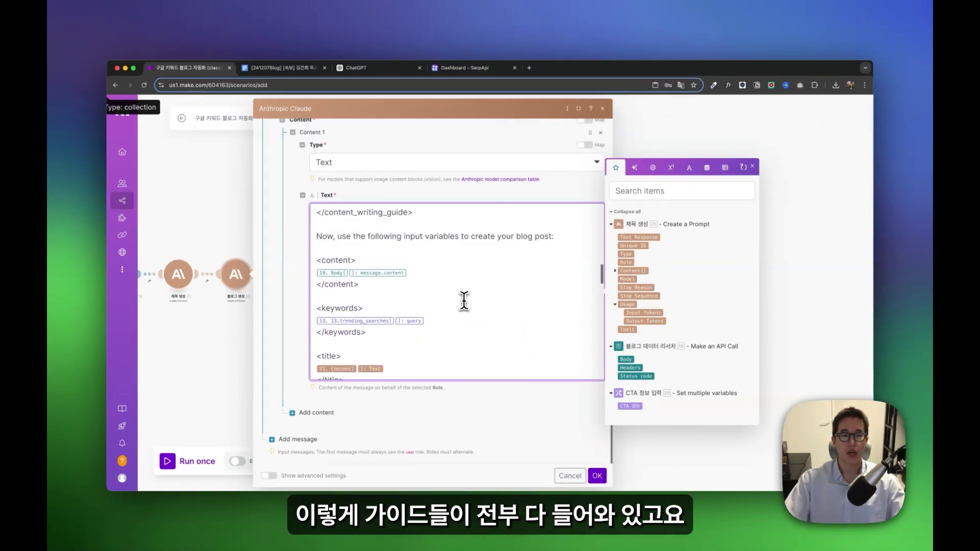
- Examine the content, keywords, title and CTA input variables mapped in the blog generation prompt
scroll(463, 300, "down", 2)
left_click(517, 240)
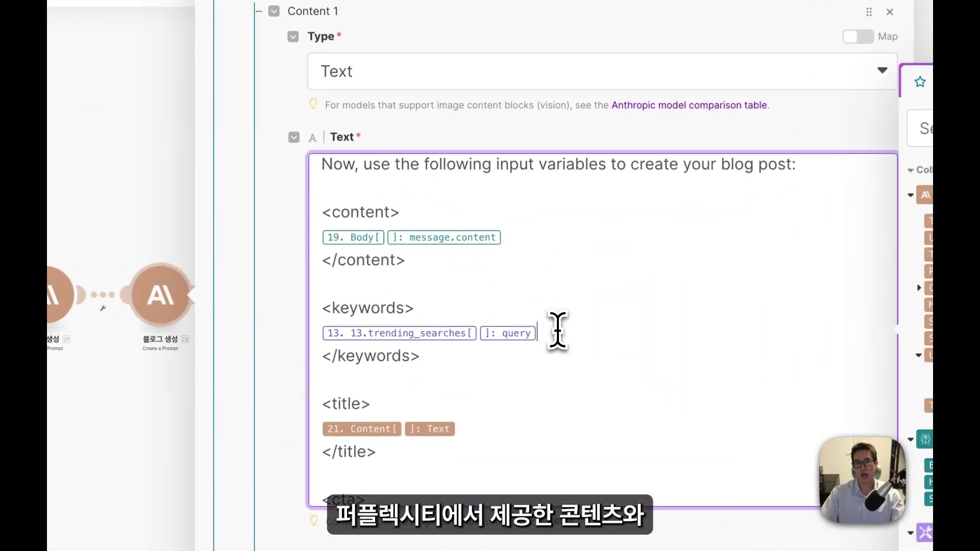
scroll(558, 332, "down", 1)
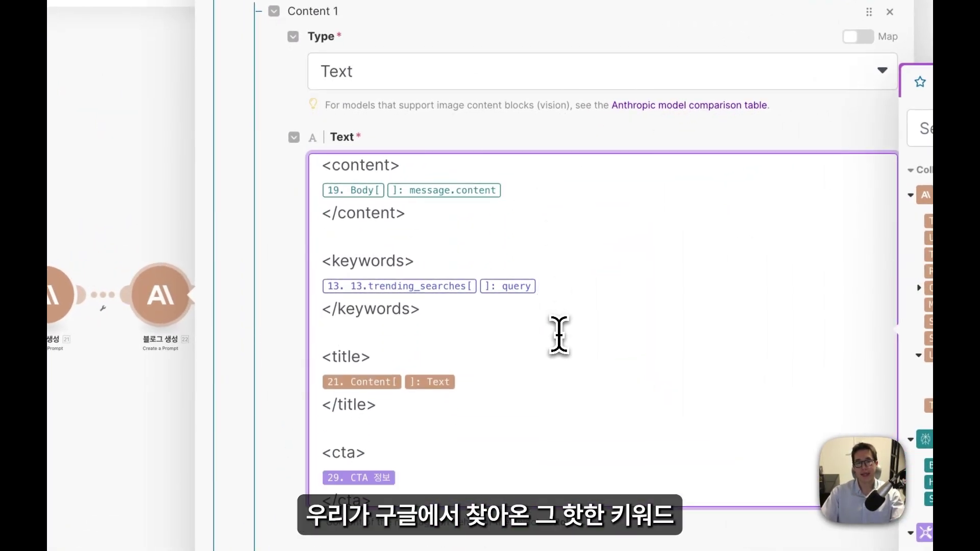
scroll(559, 334, "down", 2)
left_click(500, 345)
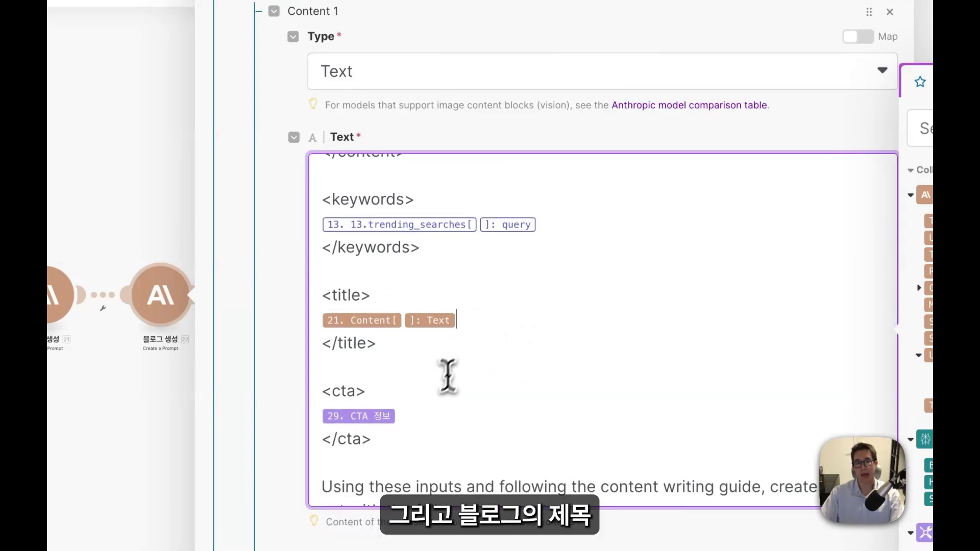
scroll(426, 412, "down", 3)
scroll(467, 373, "down", 4)
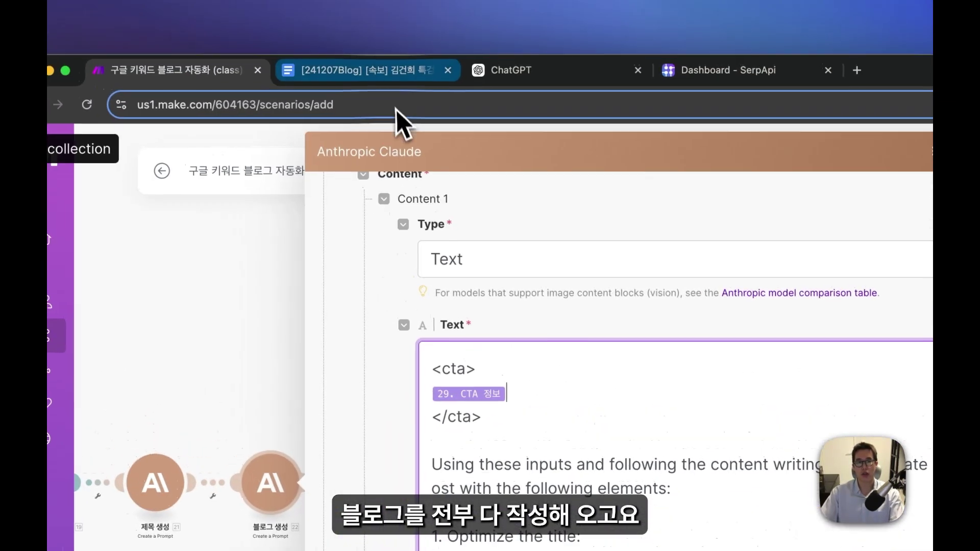
- Switch to the Google Docs blog document and look through the generated article sections below the image
left_click(378, 70)
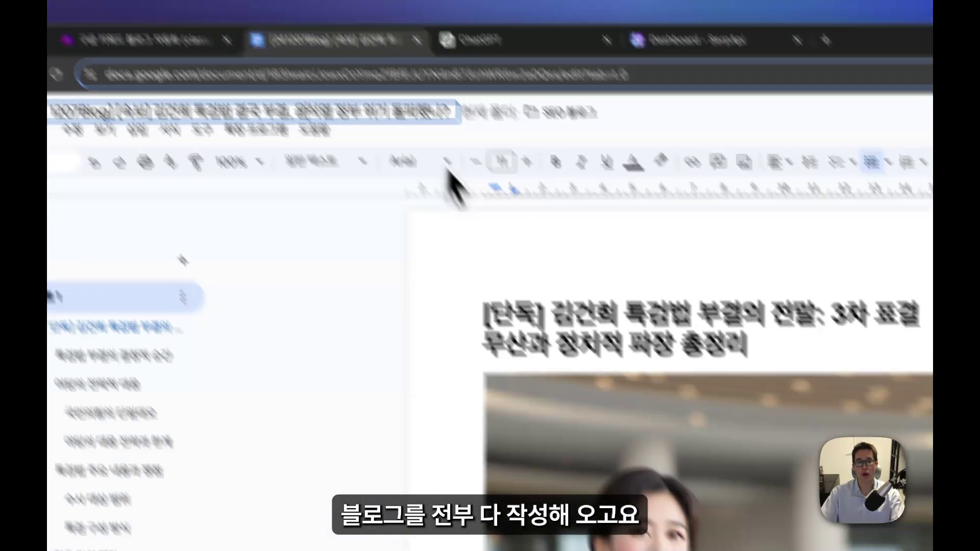
scroll(499, 291, "down", 5)
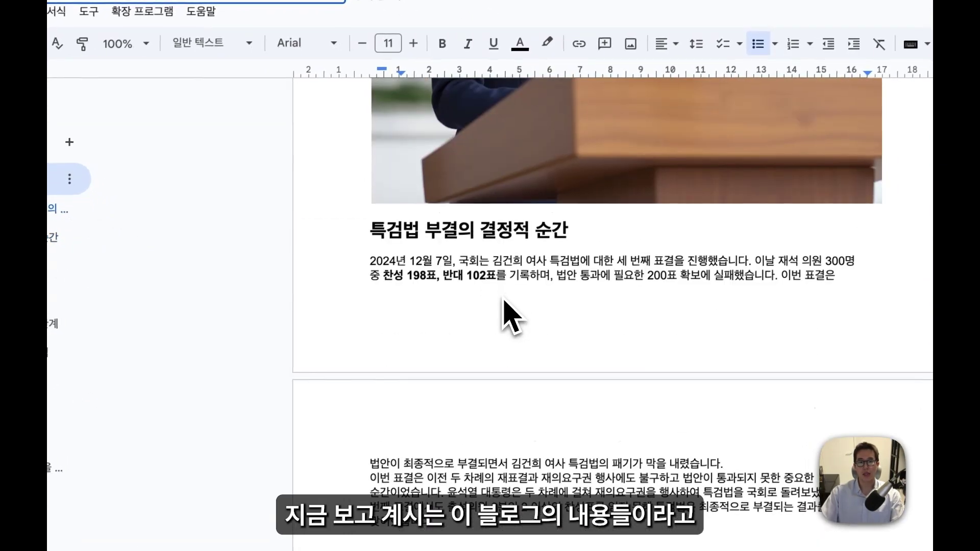
scroll(505, 306, "down", 3)
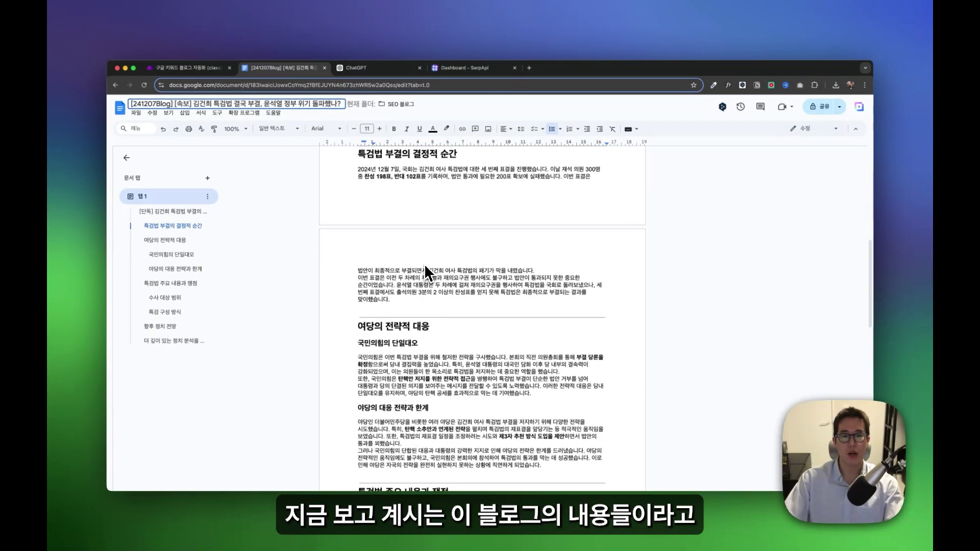
- Review the blog article input in the Make scenario's image prompt generation module and compare it with the image in the Google Docs post
scroll(424, 265, "down", 10)
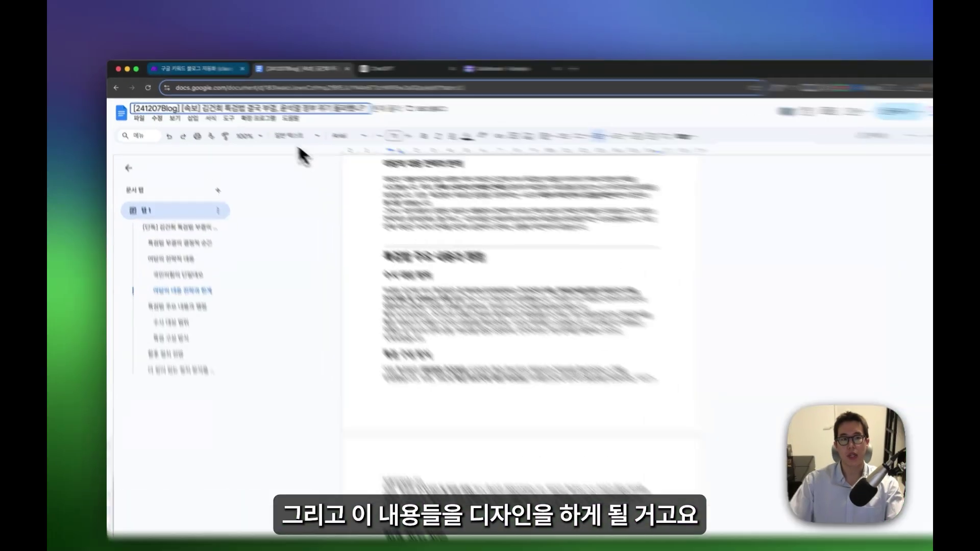
left_click(194, 68)
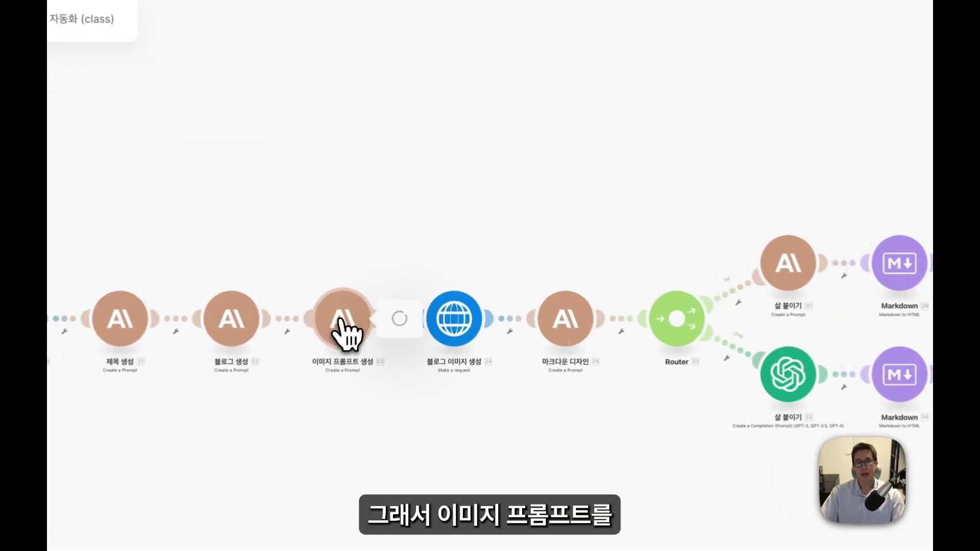
left_click(391, 280)
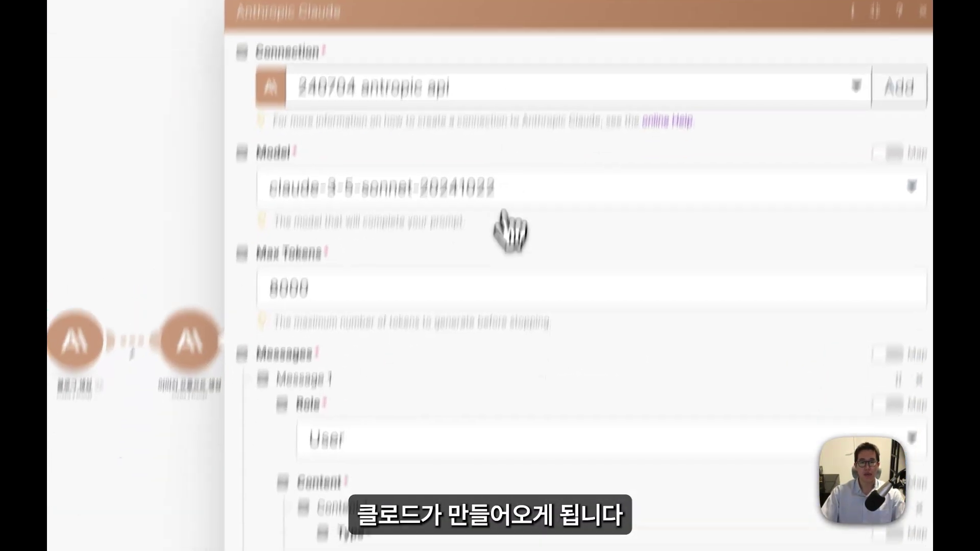
scroll(510, 306, "down", 5)
left_click(638, 431)
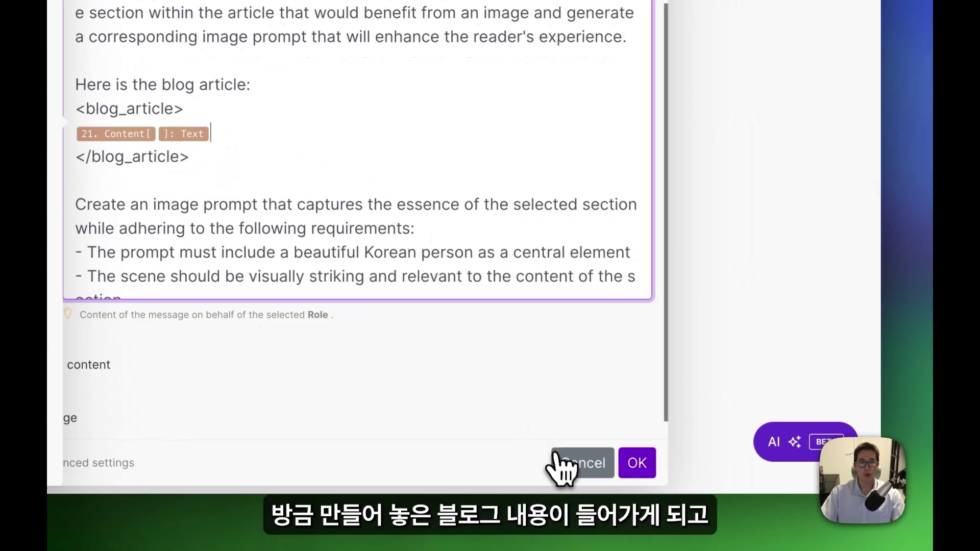
left_click(561, 461)
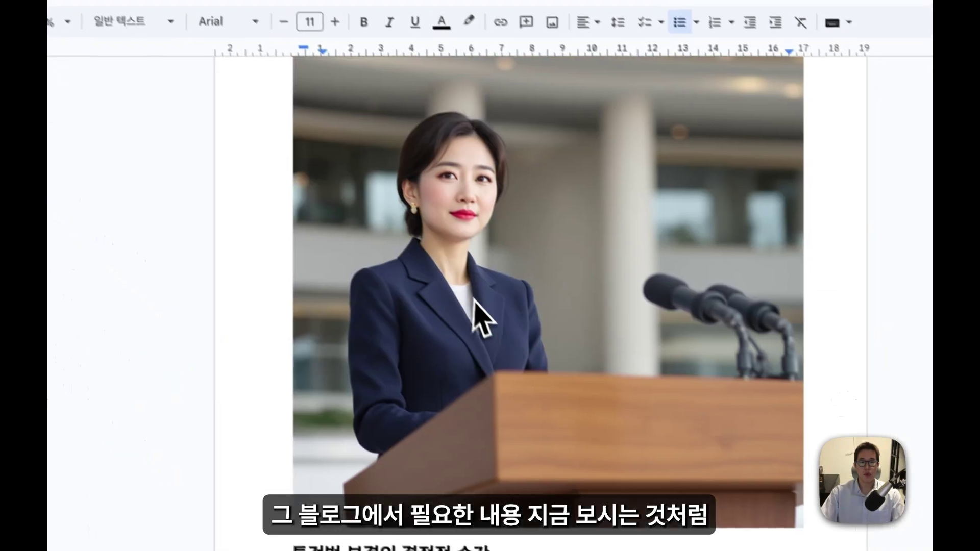
scroll(476, 324, "up", 4)
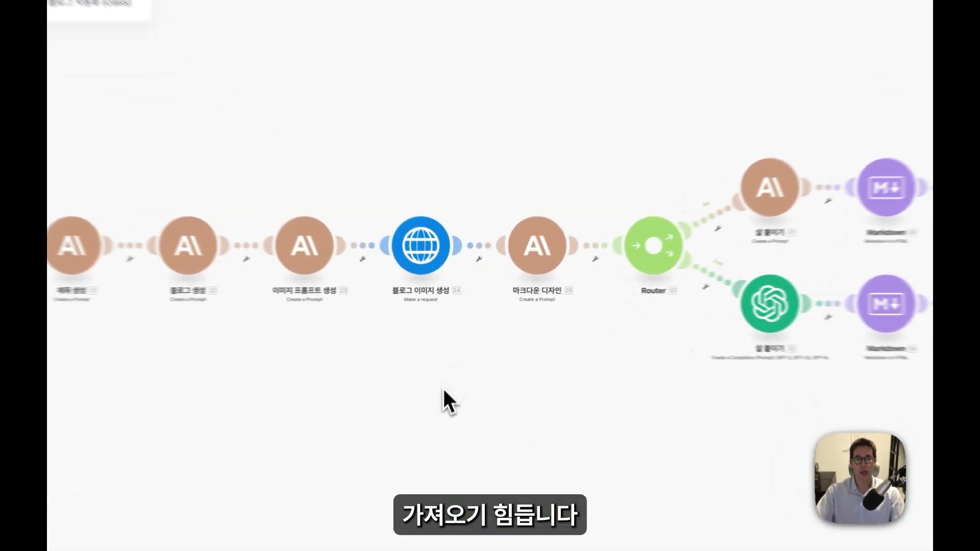
- Open the blog image generation HTTP module, and open the account settings from the Replicate dashboard to find the API token
left_click(407, 258)
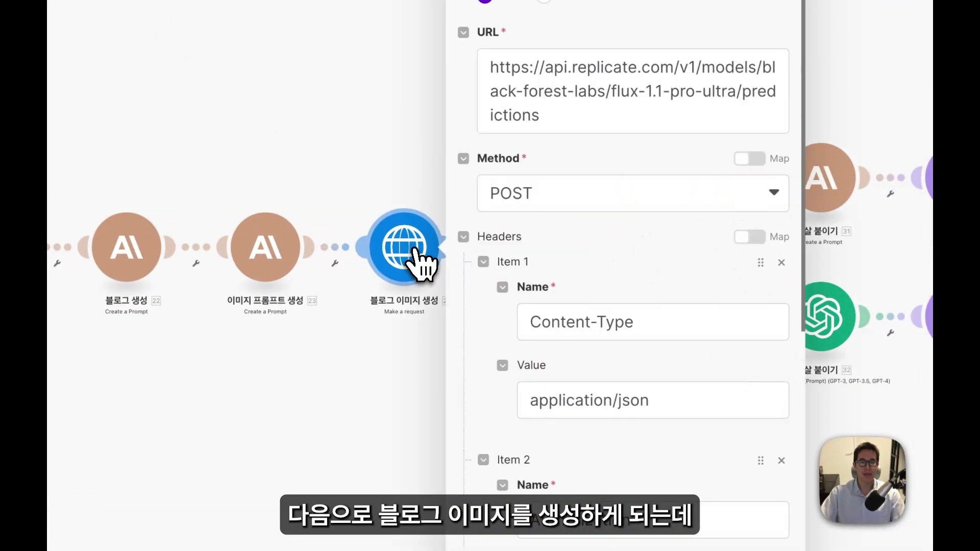
left_click(587, 122)
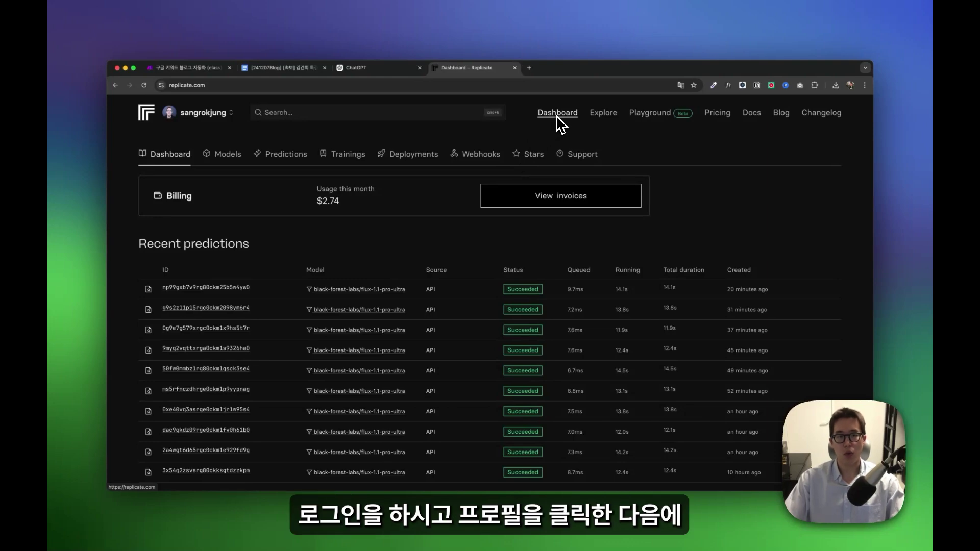
left_click(217, 113)
left_click(172, 157)
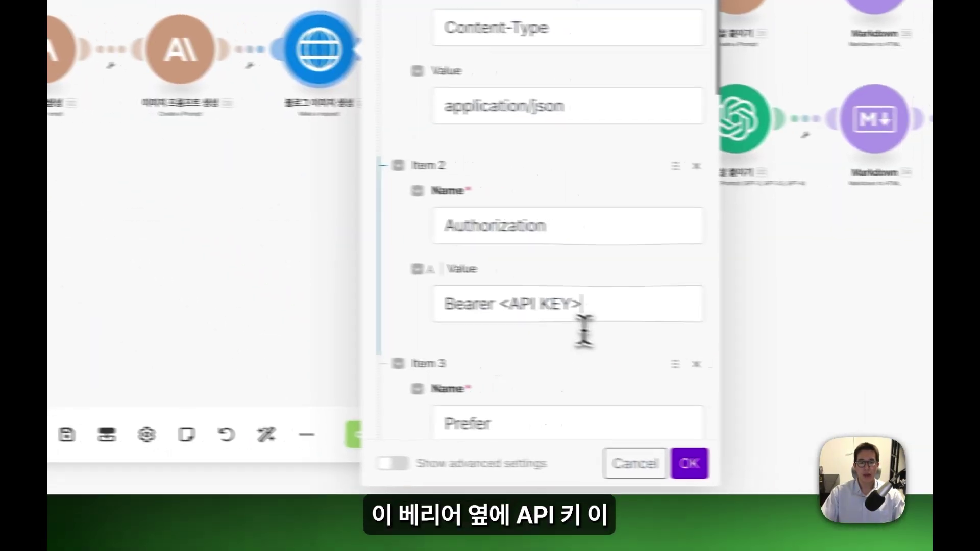
- Examine the API key placeholder in the module's Authorization header and the flux-1.1-pro-ultra model name in its request URL
left_click_drag(502, 305, 581, 307)
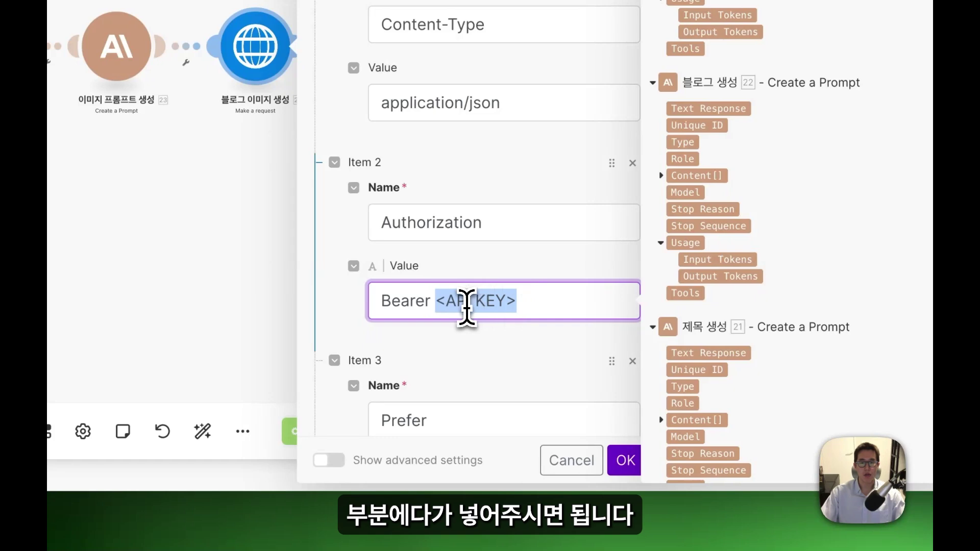
scroll(475, 312, "down", 5)
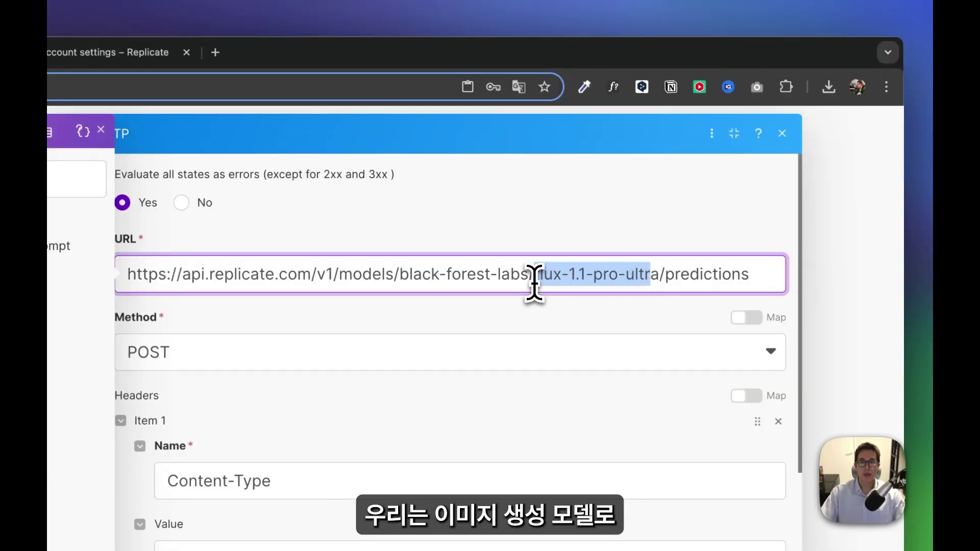
left_click_drag(534, 284, 543, 280)
left_click_drag(653, 280, 660, 280)
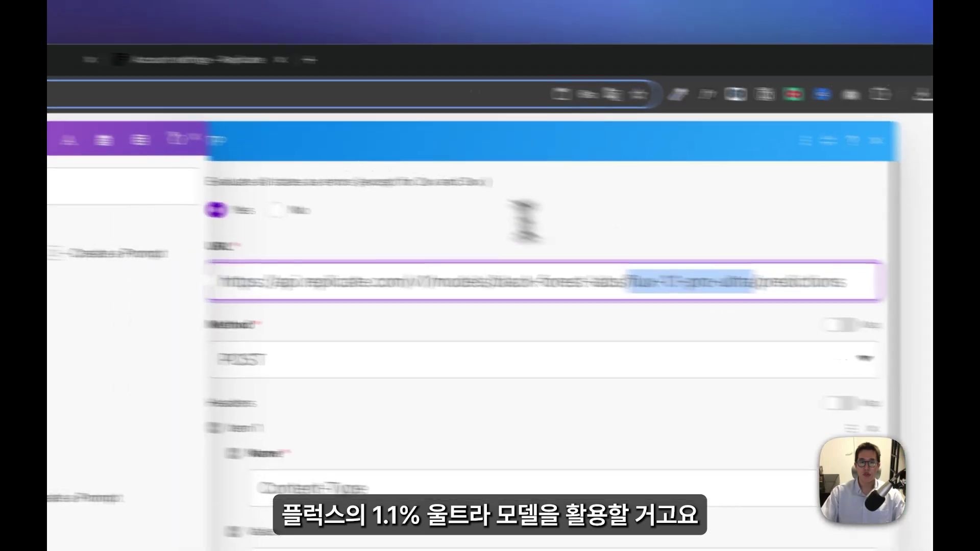
- Switch to Replicate and browse the featured AI models on its Explore page
left_click(143, 55)
left_click(576, 176)
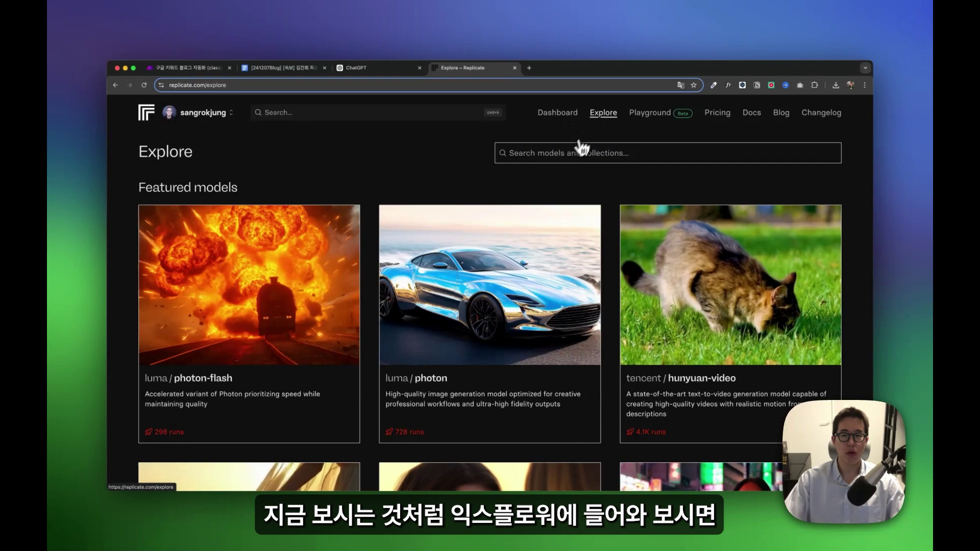
scroll(561, 175, "down", 5)
scroll(554, 175, "up", 5)
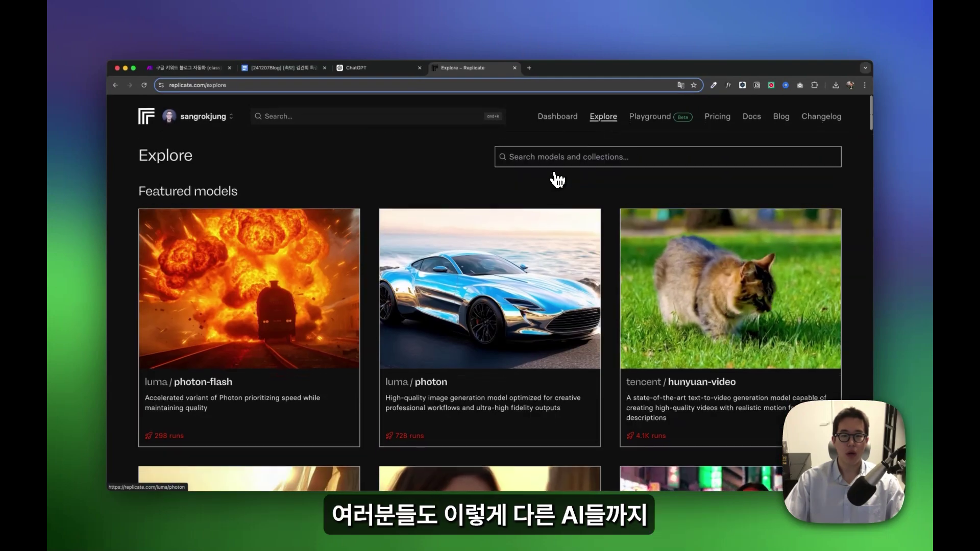
scroll(438, 322, "down", 3)
scroll(437, 322, "down", 8)
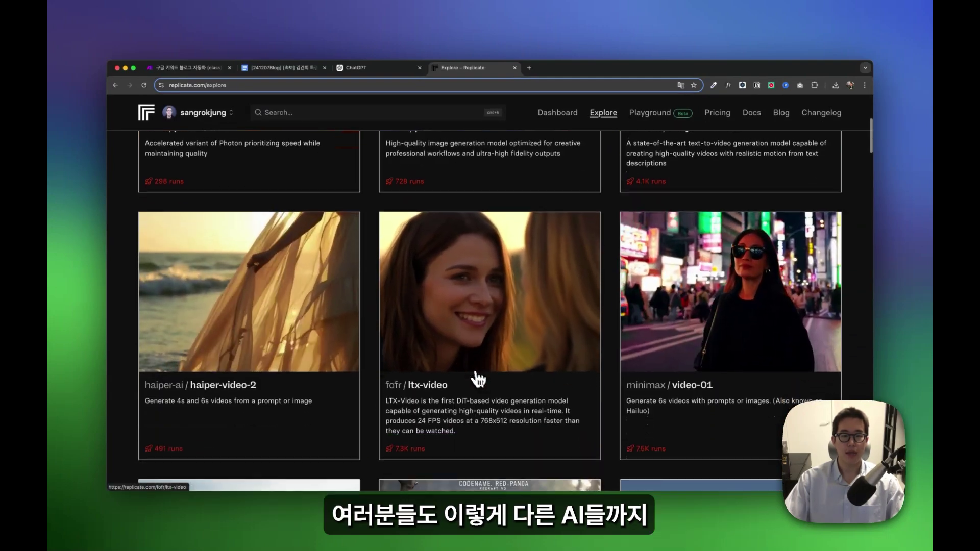
scroll(492, 385, "down", 1)
scroll(490, 357, "up", 5)
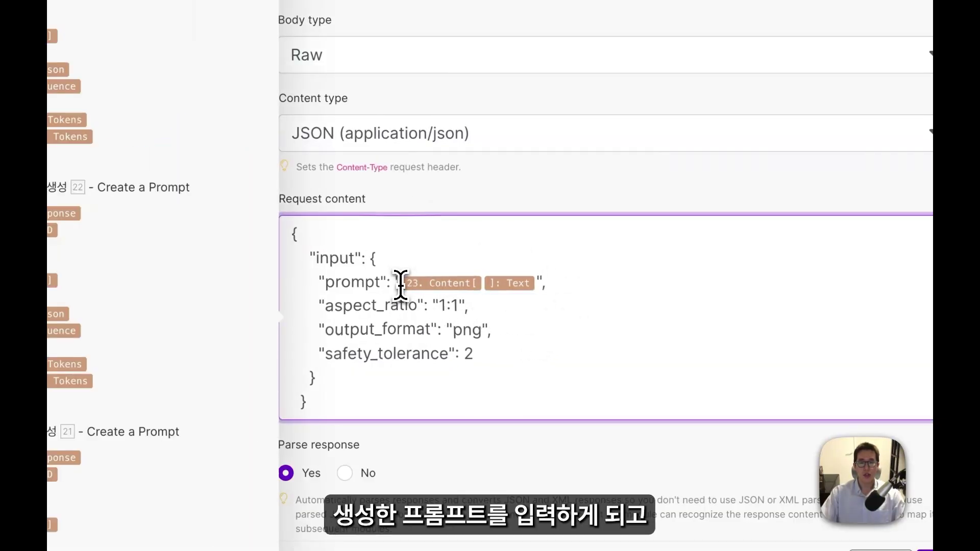
- Check the aspect ratio in the image request content, and look through the formatted article sections in the Google Docs post
left_click_drag(468, 306, 458, 306)
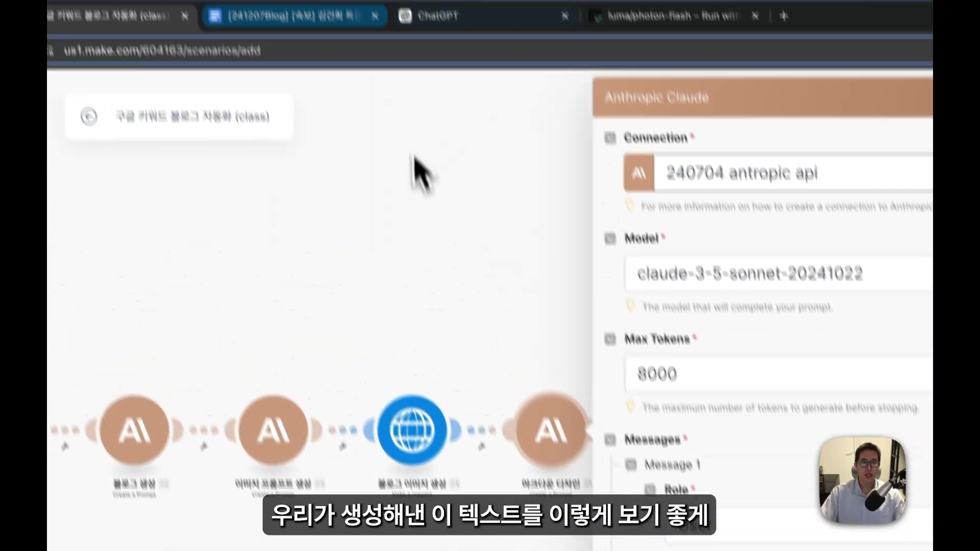
left_click(353, 7)
scroll(326, 235, "down", 10)
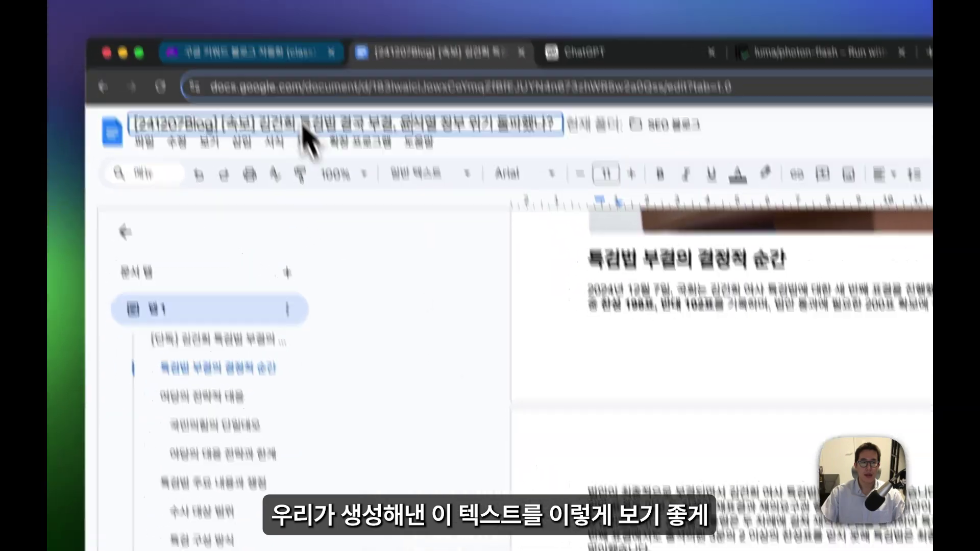
scroll(613, 327, "down", 10)
left_click_drag(680, 142, 566, 177)
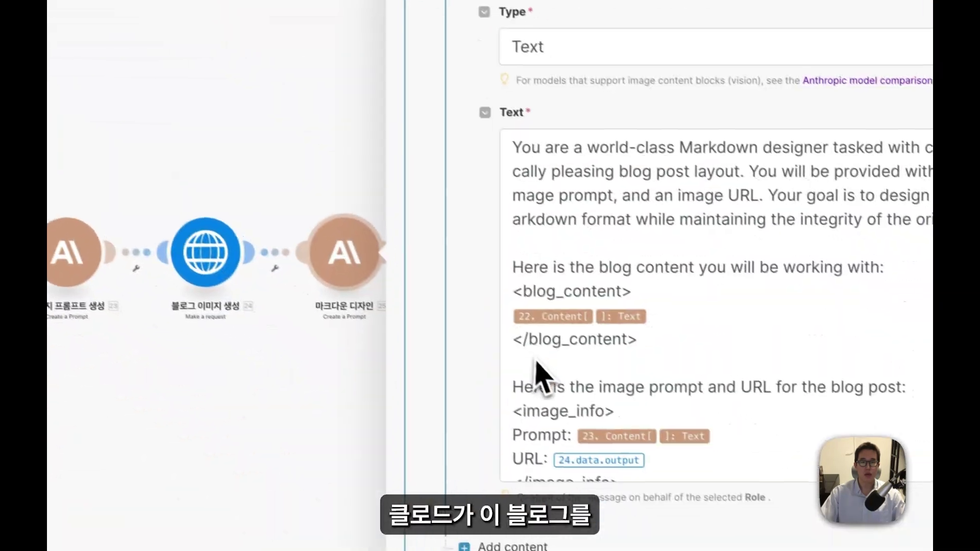
- Read through the Markdown design module's prompt and compare its formatting rules with the Google Docs article
left_click(636, 346)
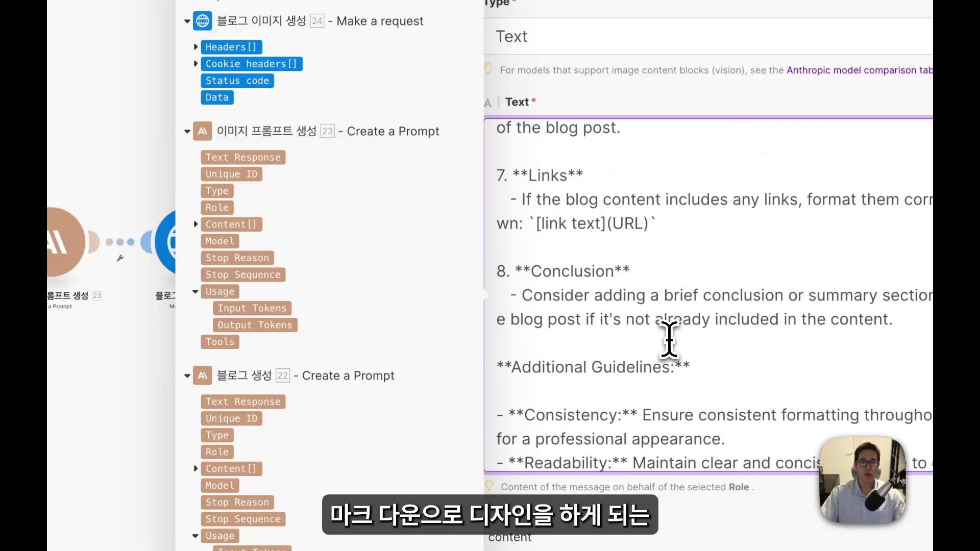
scroll(669, 339, "up", 8)
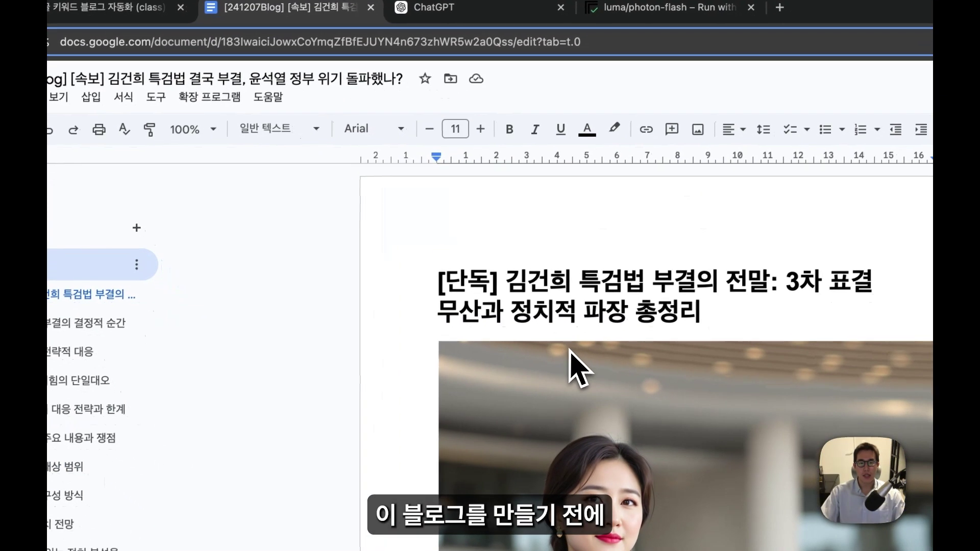
scroll(571, 354, "down", 20)
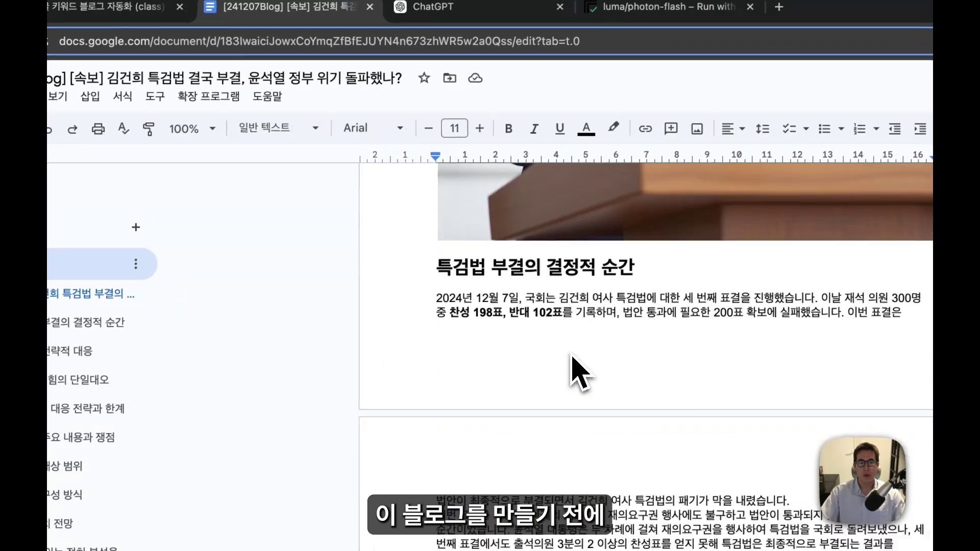
scroll(571, 354, "up", 20)
scroll(572, 375, "up", 10)
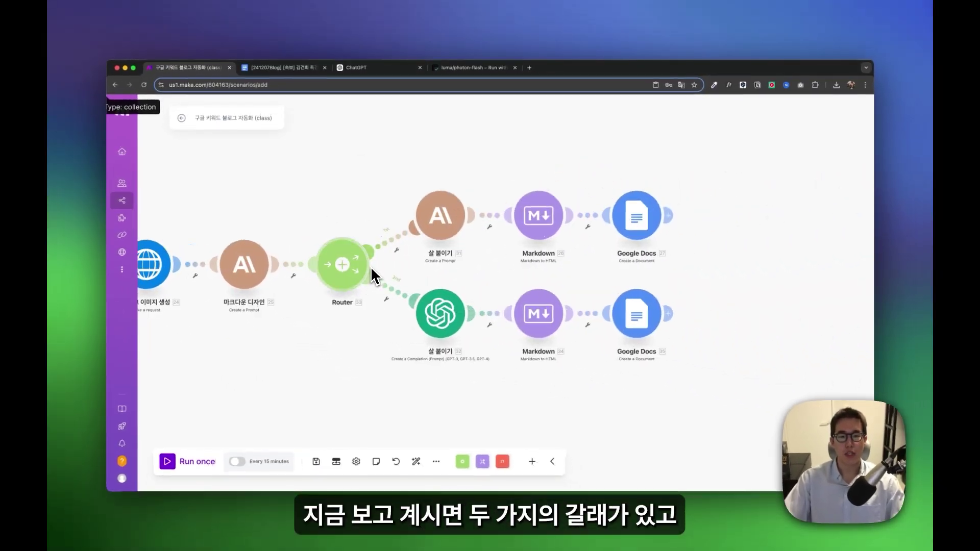
- Try unlinking the router's second route to the ChatGPT module, and disable that route
scroll(376, 265, "up", 2)
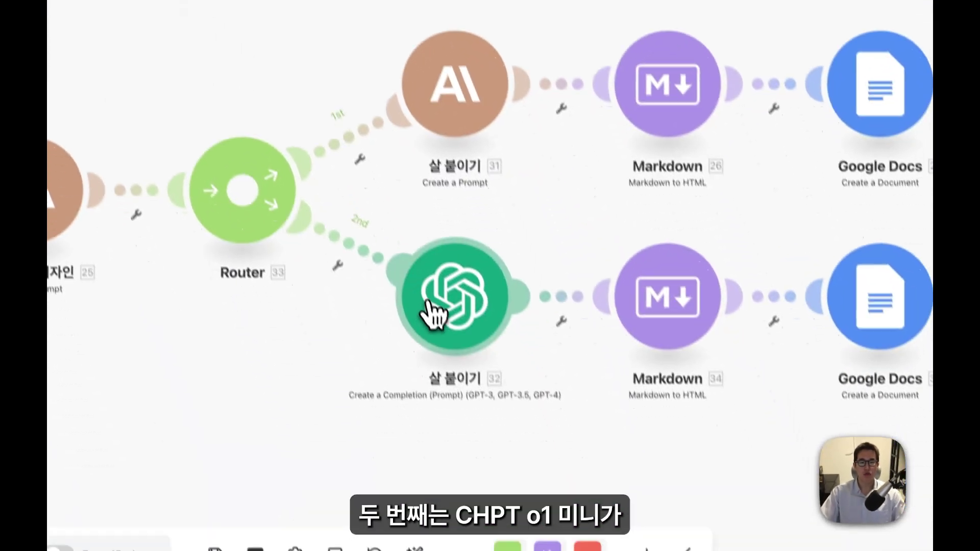
left_click(529, 505)
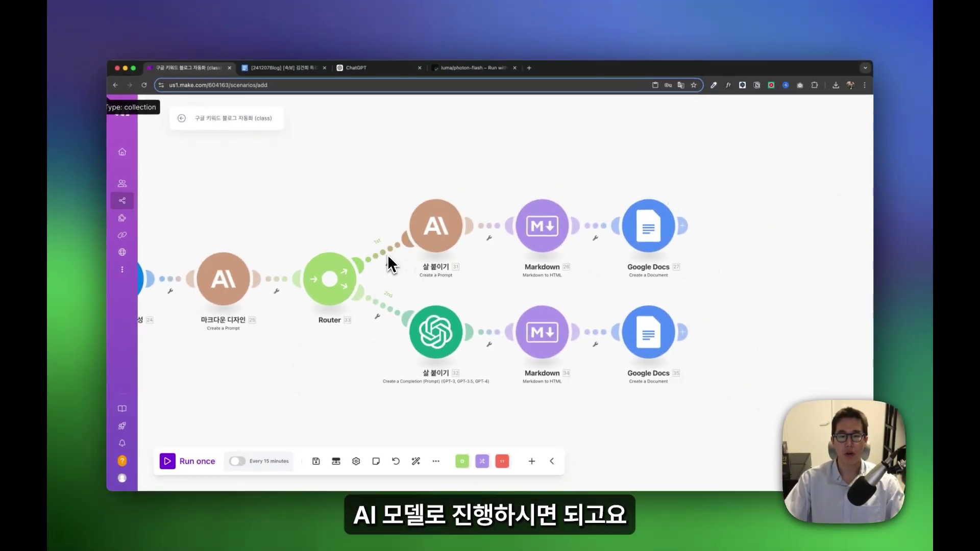
right_click(388, 254)
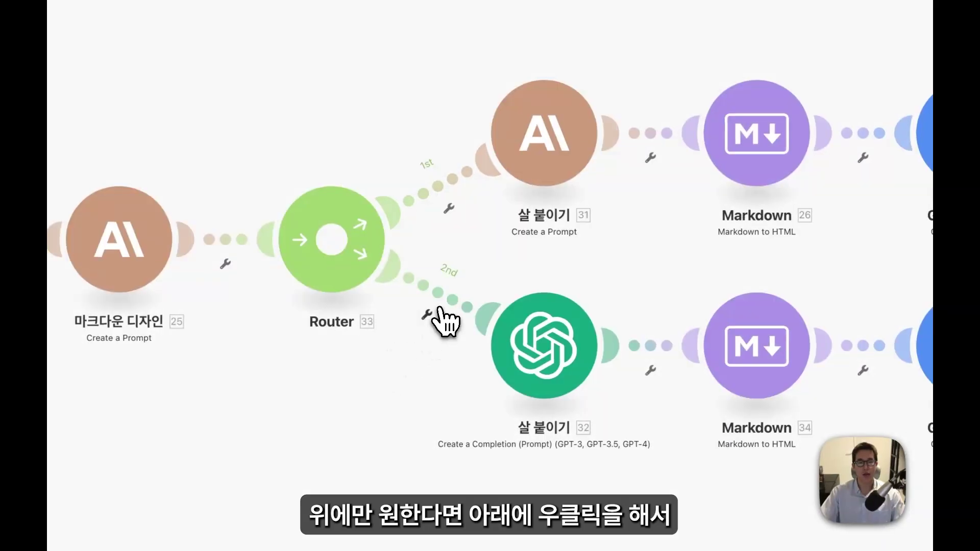
right_click(451, 313)
left_click(488, 339)
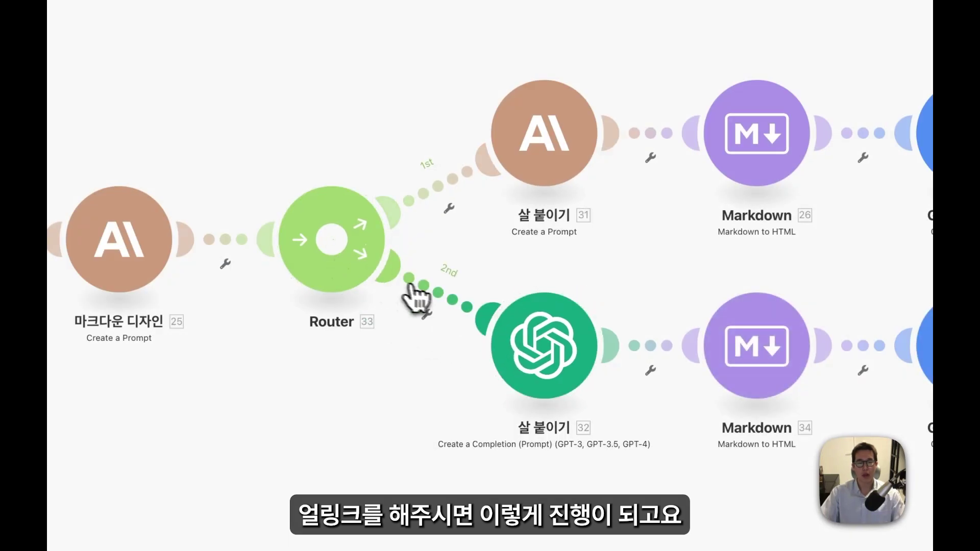
right_click(449, 304)
left_click(513, 357)
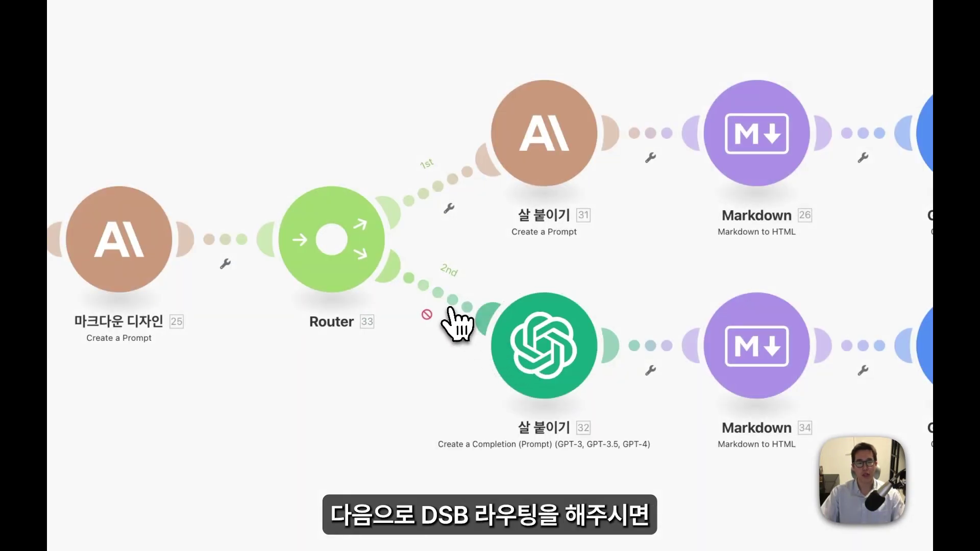
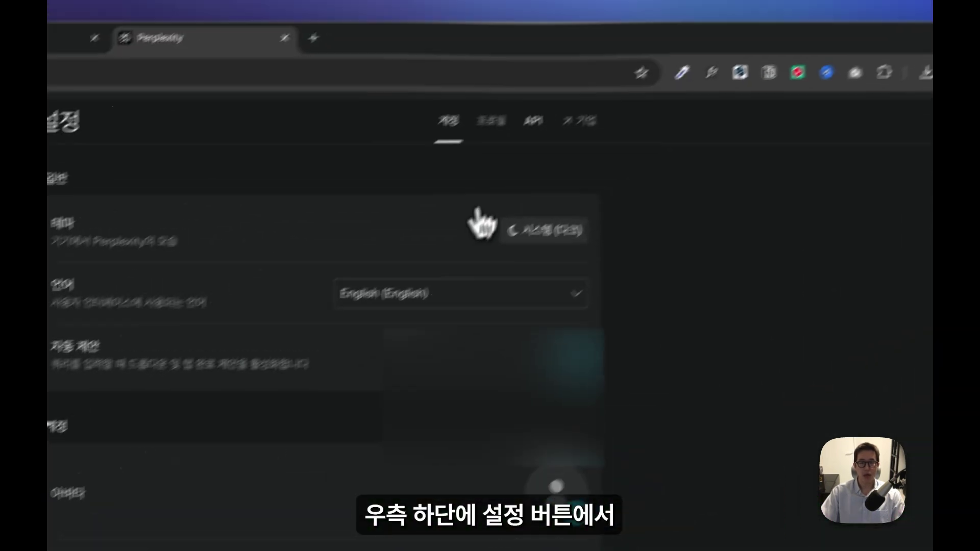
- View Perplexity's API settings, and the Anthropic console's API keys page needed for the title generation module's Claude connection
left_click(477, 159)
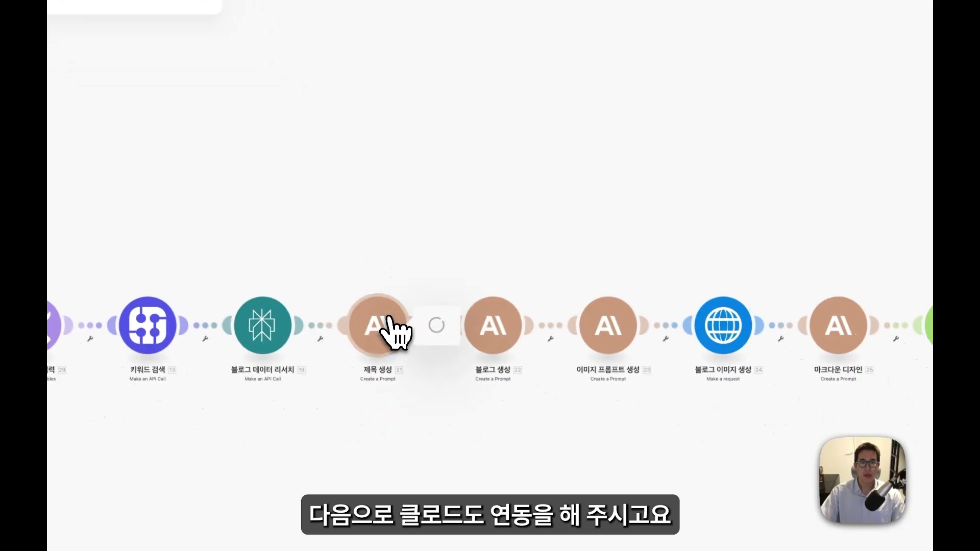
left_click(389, 328)
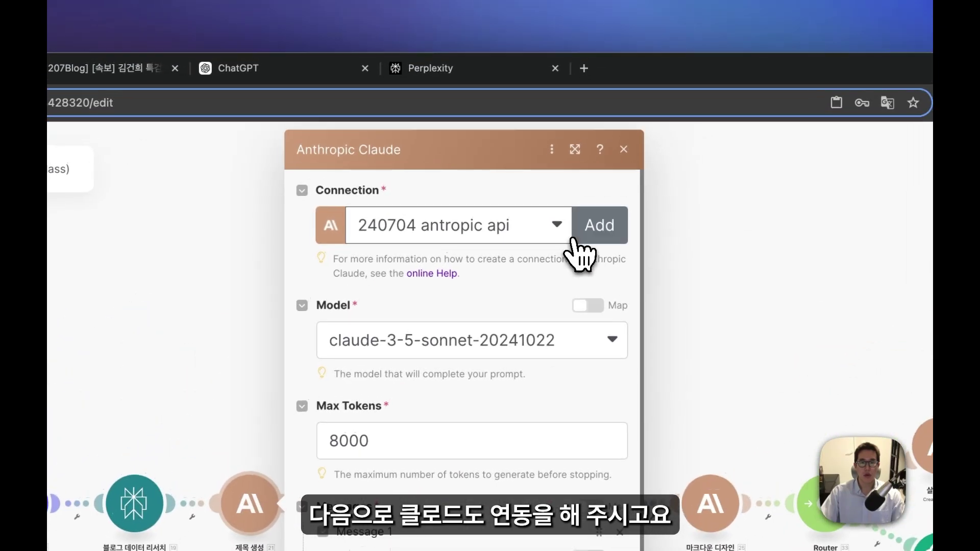
left_click(450, 68)
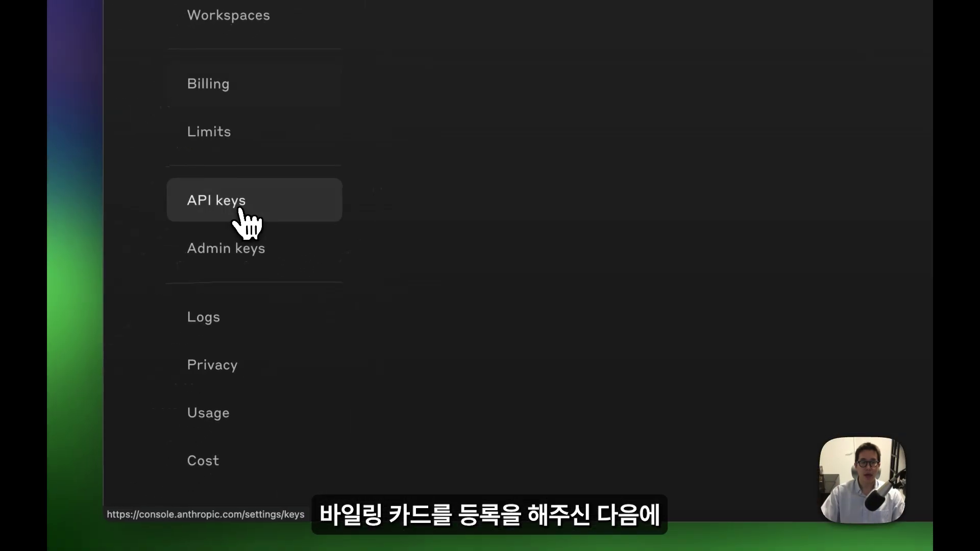
left_click(274, 250)
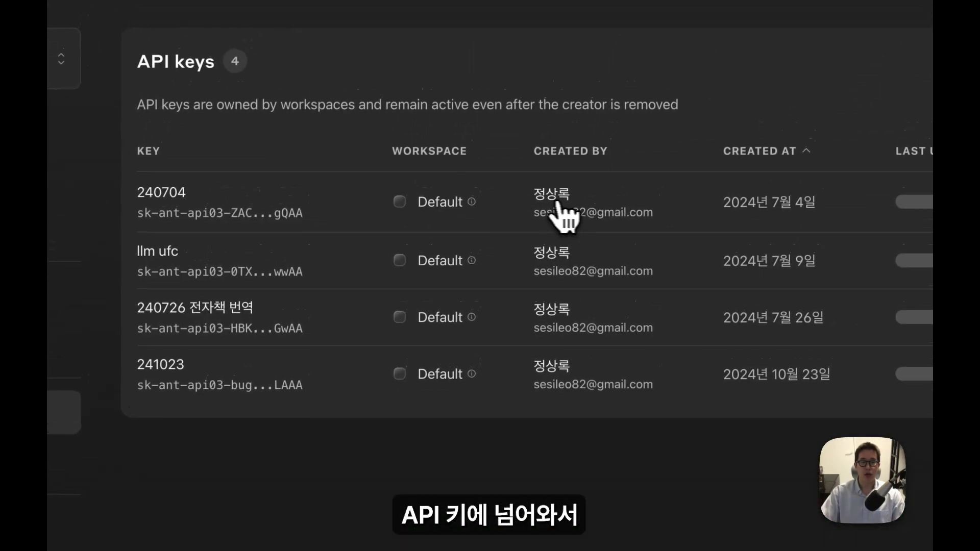
left_click(784, 199)
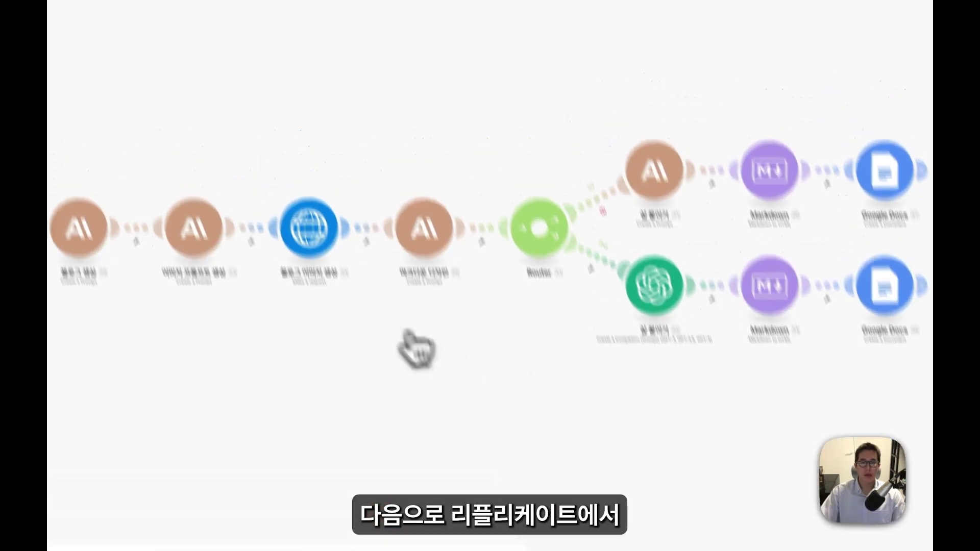
- Check the Authorization header of the blog image generation request, highlighting the API KEY placeholder in its Bearer value
left_click(314, 247)
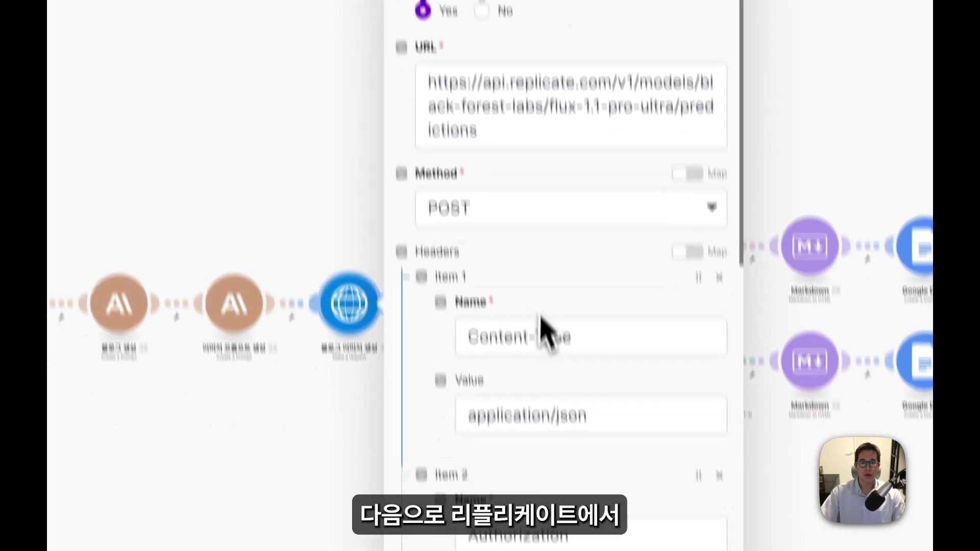
scroll(542, 321, "down", 5)
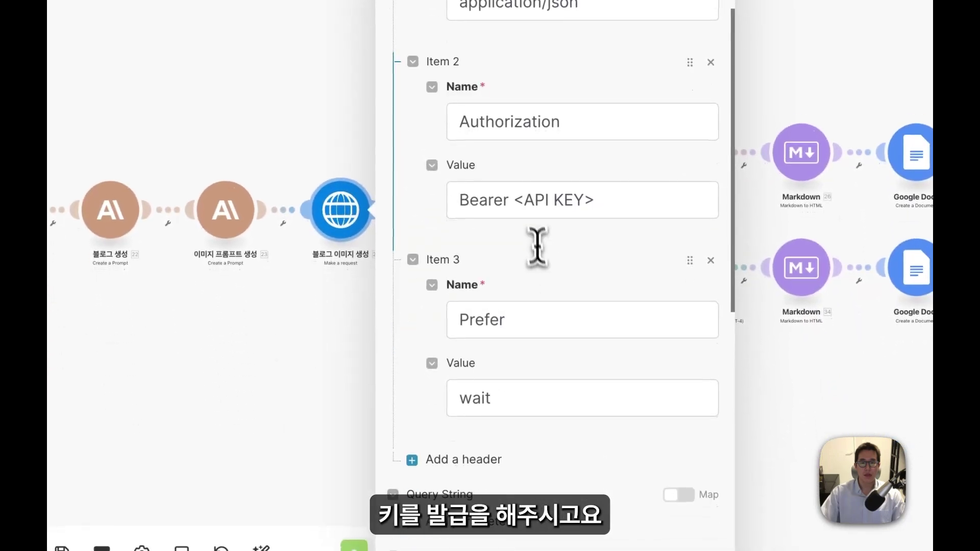
left_click_drag(514, 200, 597, 199)
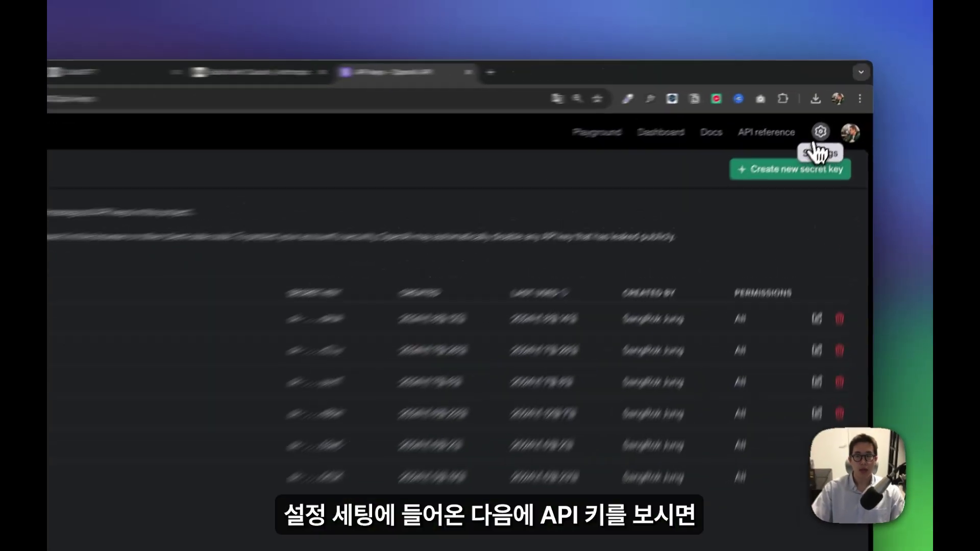
- Switch to the OpenAI platform, view the project's API keys in the settings, and open the form for creating a new secret key
left_click(839, 107)
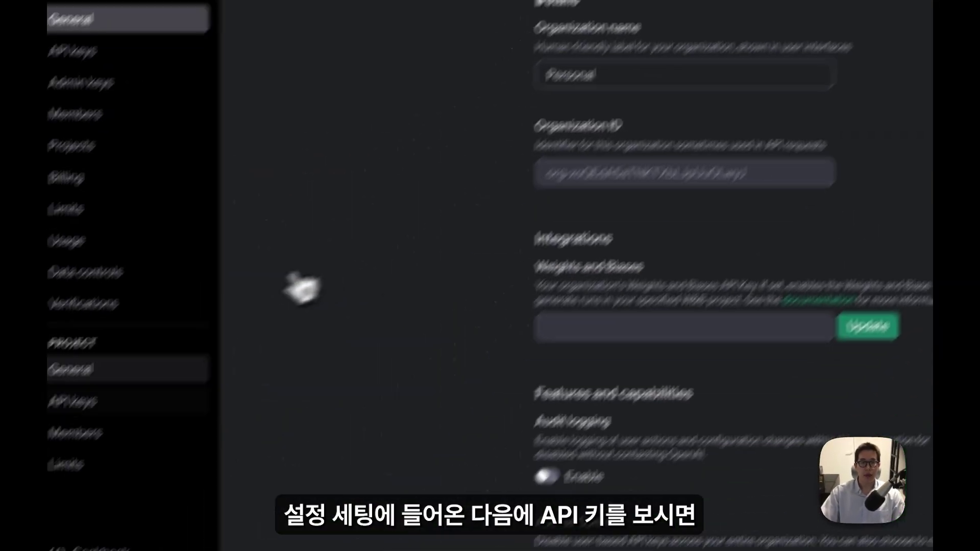
left_click(102, 401)
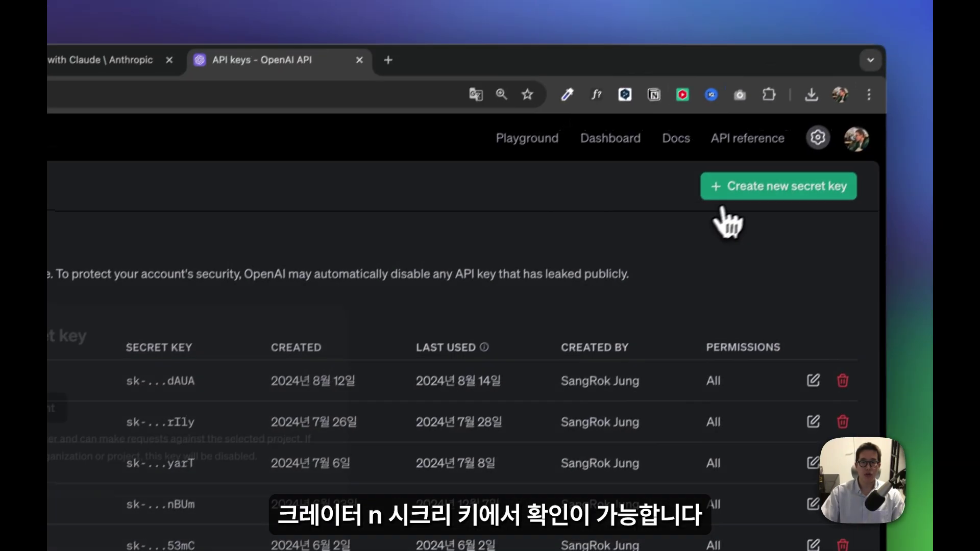
left_click(724, 193)
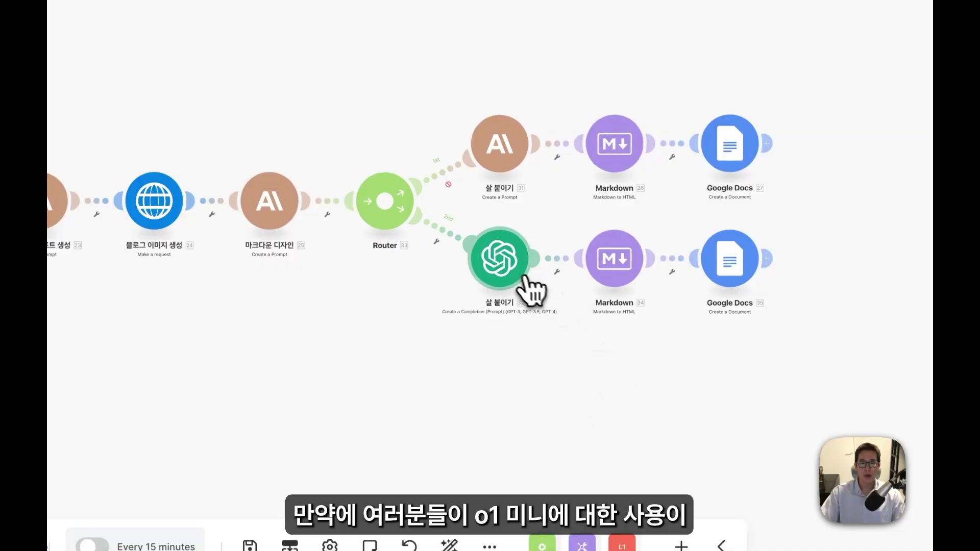
- Examine the ChatGPT module's model setting and browse the models available besides o1-mini
left_click(523, 259)
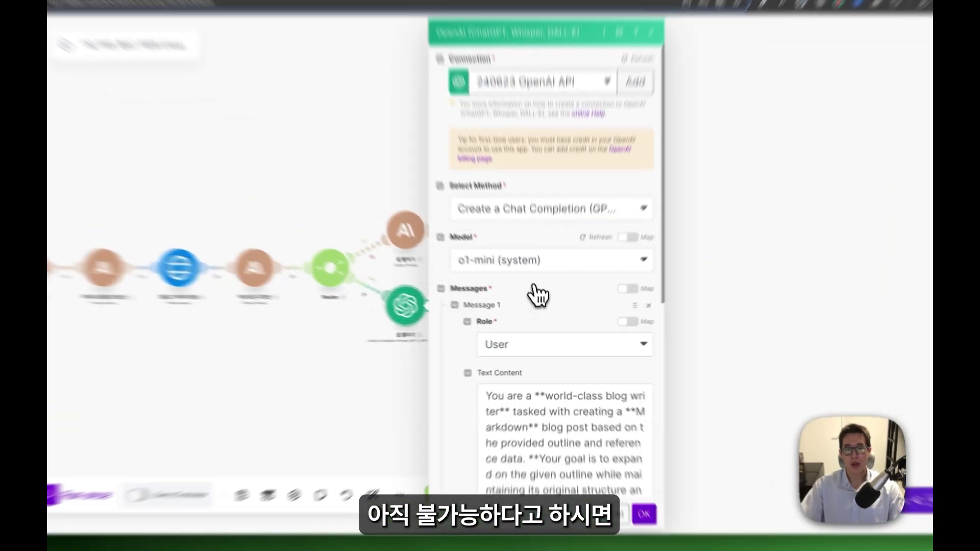
left_click(533, 318)
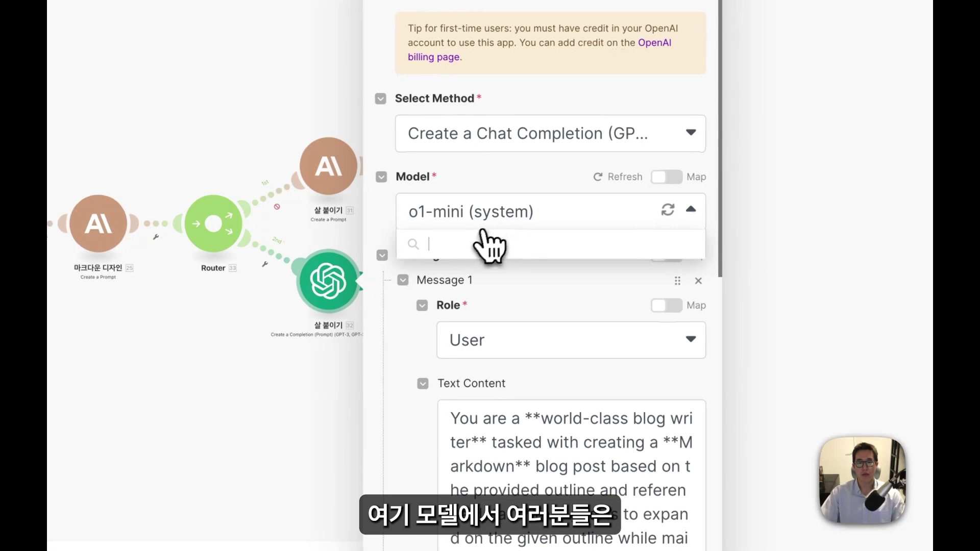
scroll(494, 439, "down", 2)
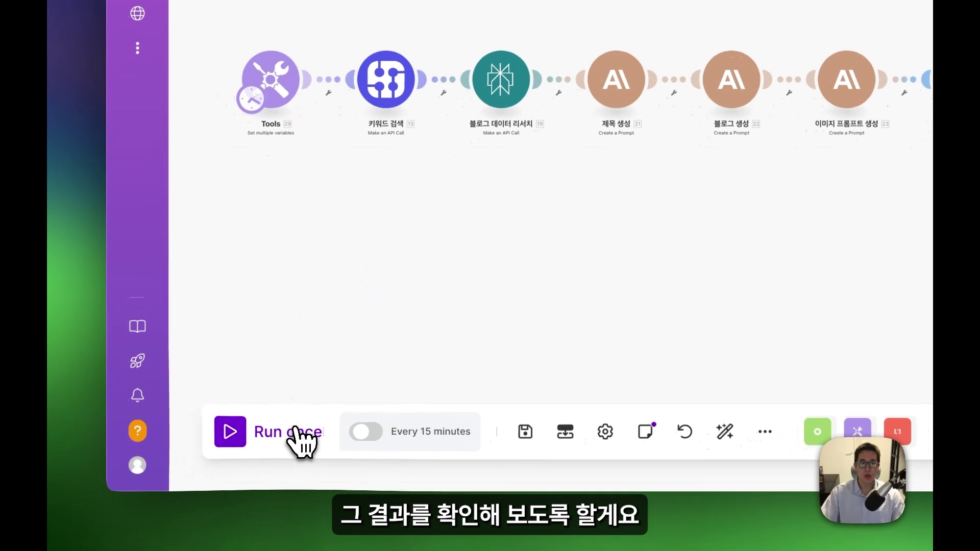
- Run the scenario once, and look through the image, sections and closing links of the blog post in Google Docs
left_click(295, 430)
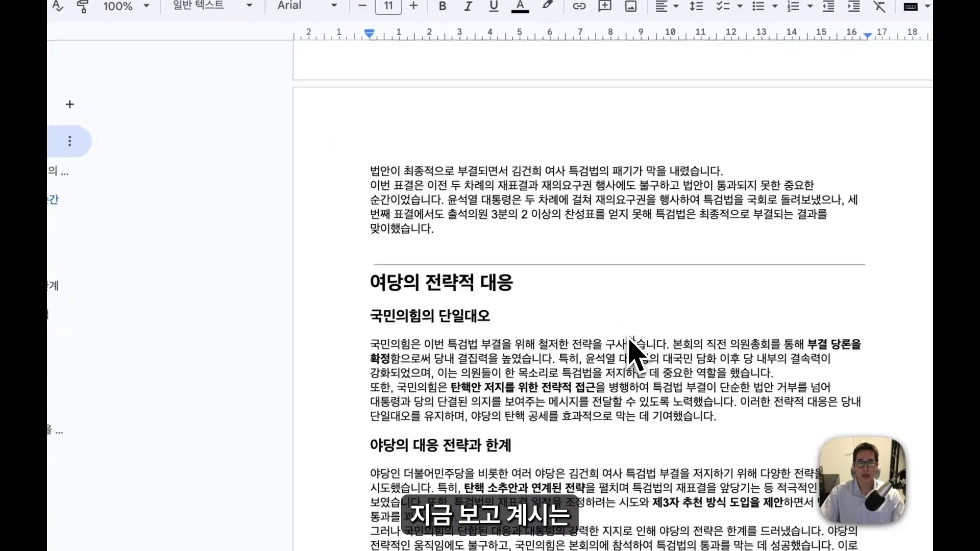
scroll(635, 361, "down", 10)
scroll(635, 361, "up", 4)
scroll(634, 361, "down", 15)
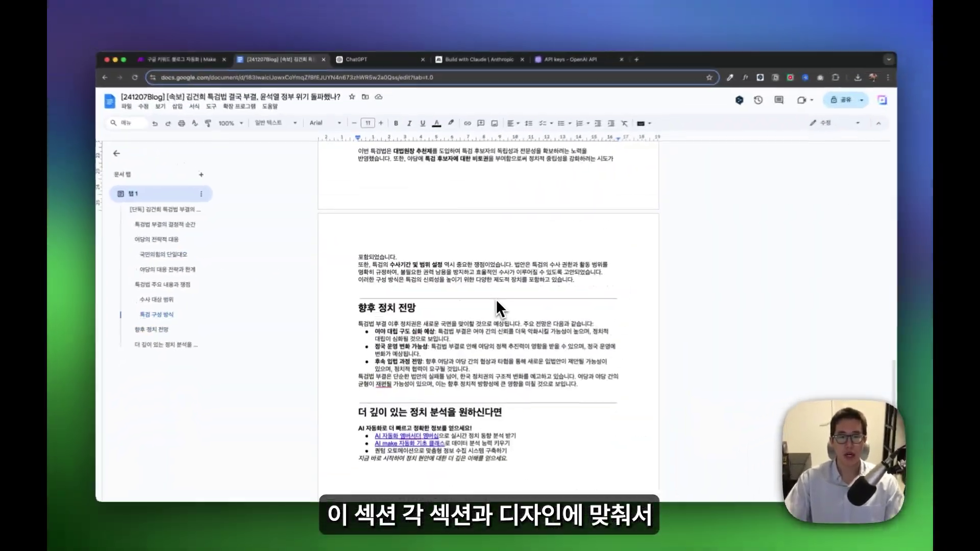
scroll(496, 309, "down", 3)
scroll(492, 306, "up", 20)
scroll(493, 306, "down", 10)
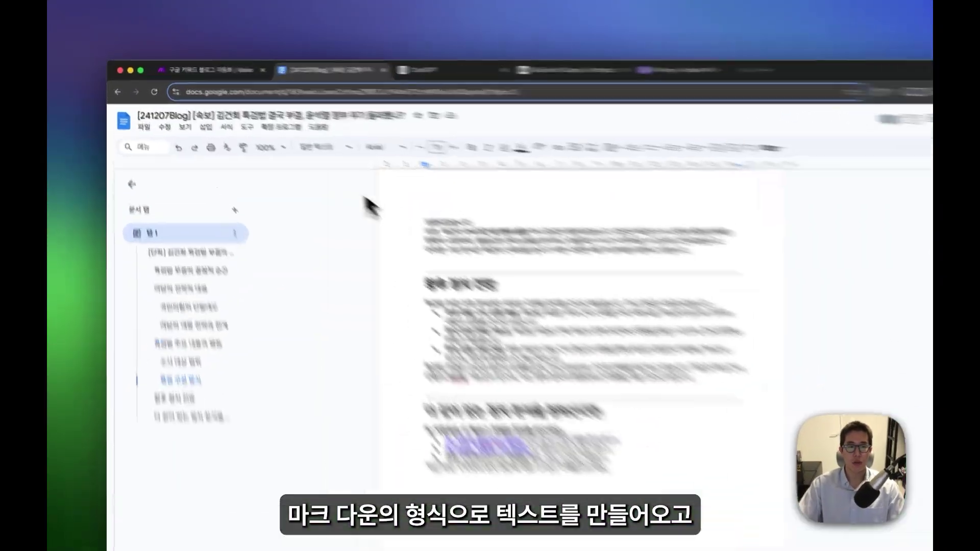
left_click(187, 67)
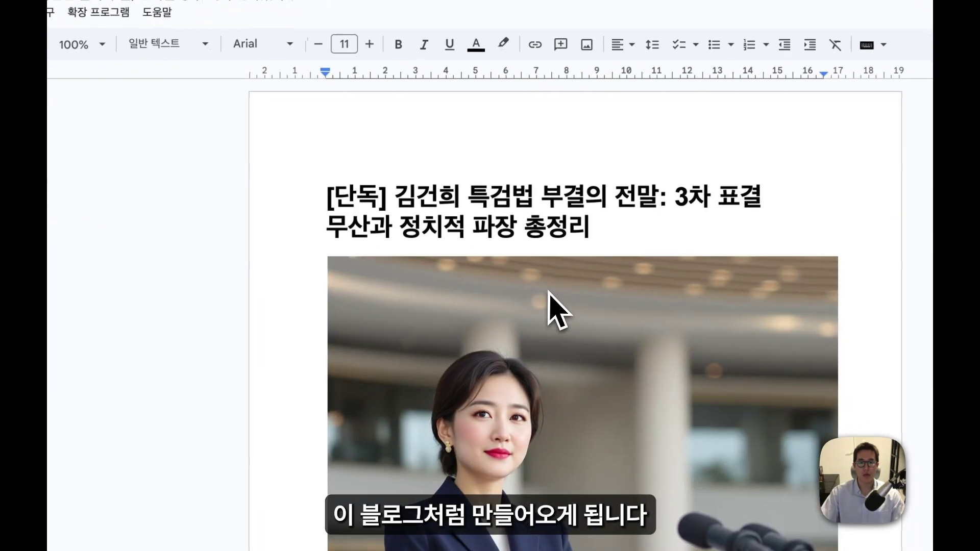
scroll(558, 310, "down", 15)
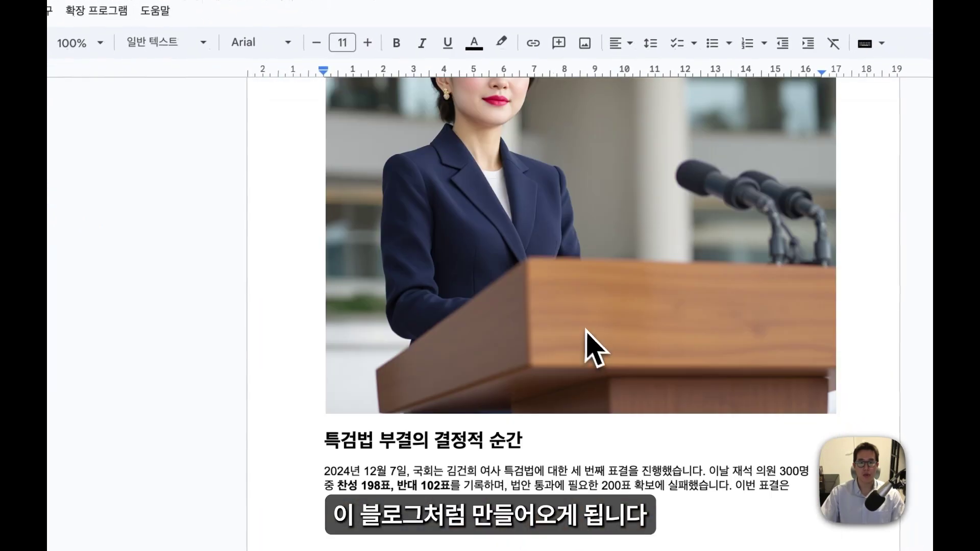
scroll(599, 347, "down", 5)
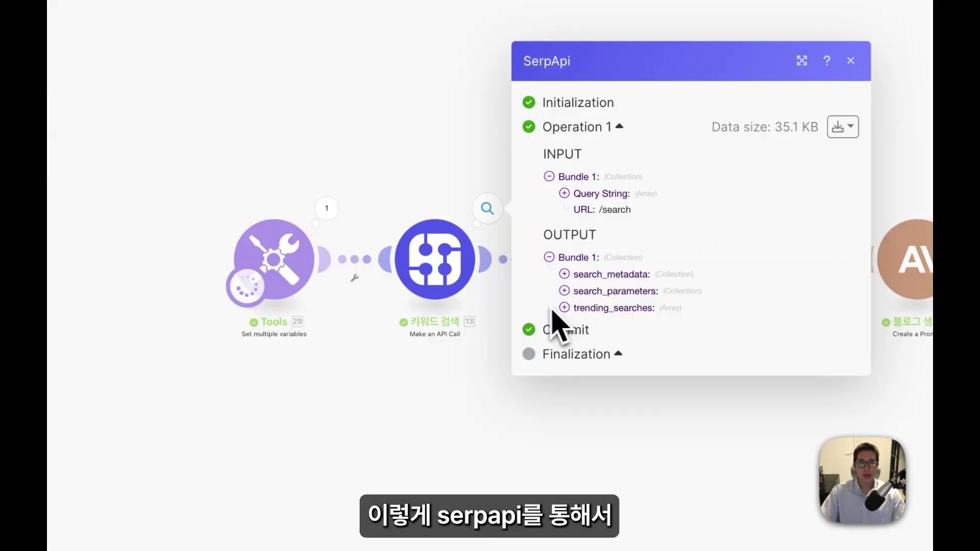
- Inspect the first trending_searches entry in the SerpApi keyword search output and compare its query with Google Trends' trending list for South Korea
scroll(558, 326, "up", 5)
left_click(484, 261)
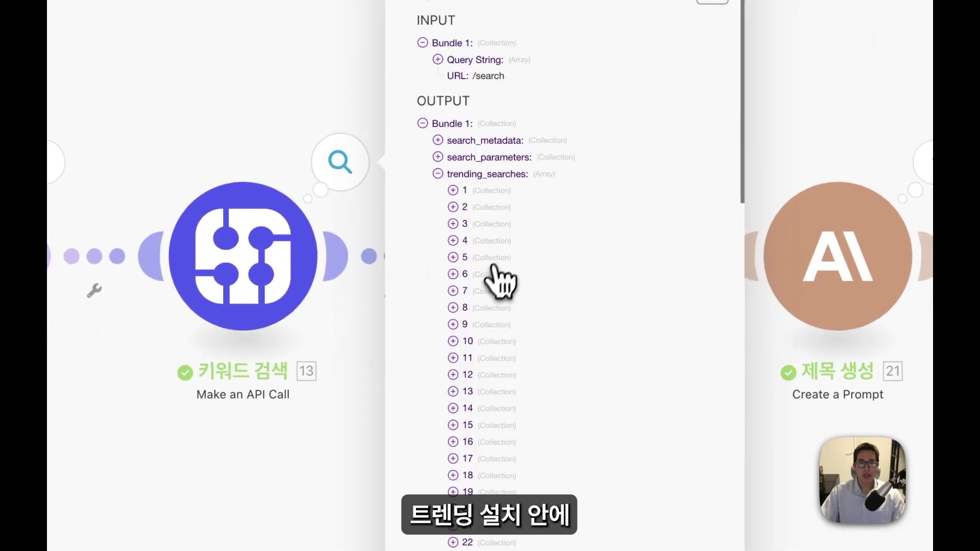
scroll(505, 234, "down", 20)
scroll(488, 416, "up", 15)
scroll(490, 408, "up", 10)
left_click(423, 260)
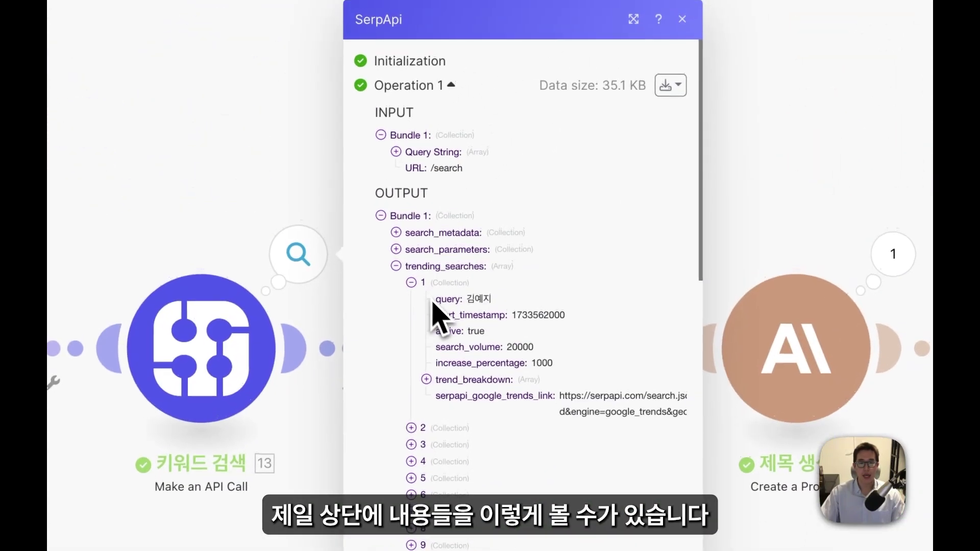
left_click_drag(466, 301, 507, 341)
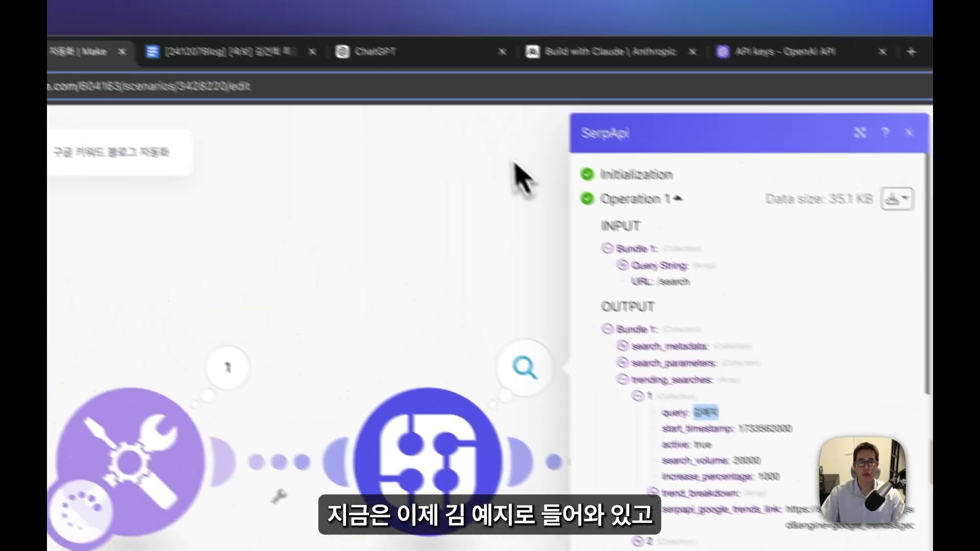
left_click(408, 61)
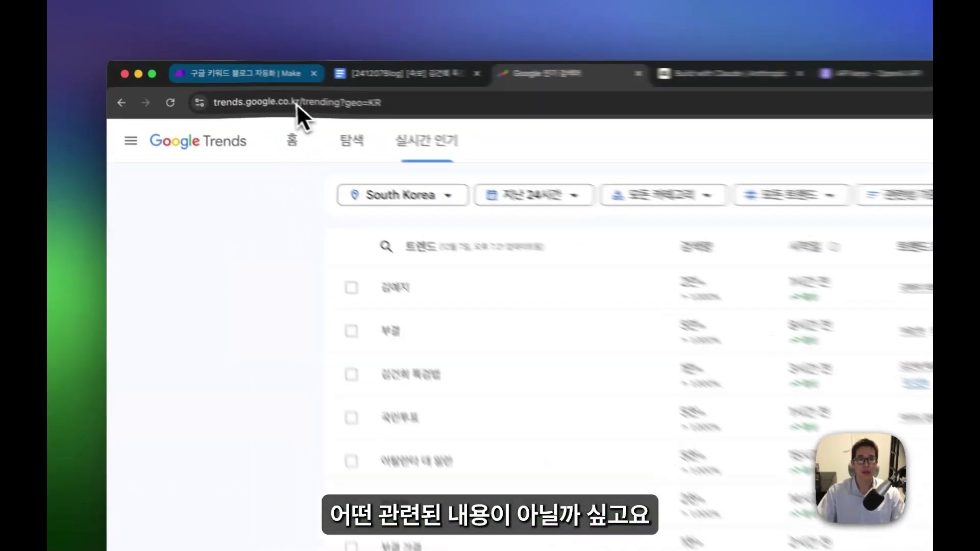
left_click(209, 68)
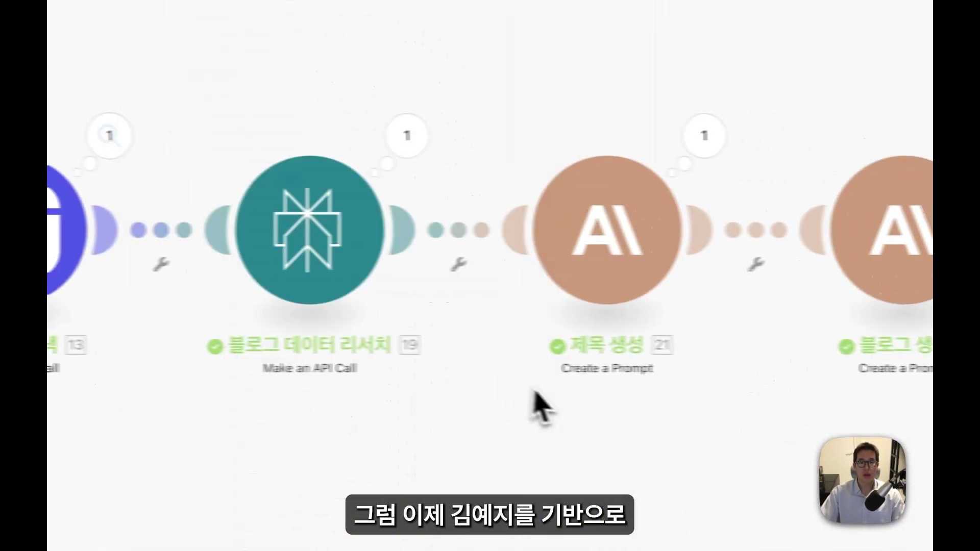
- Expand the Perplexity research module's output body down to the first choice's message, and read through its content
left_click(360, 153)
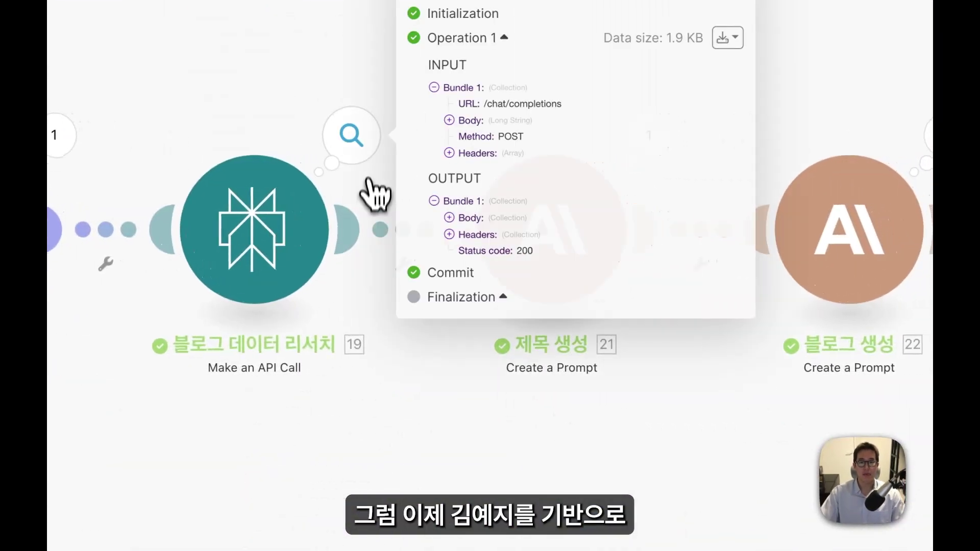
left_click(436, 216)
left_click(485, 274)
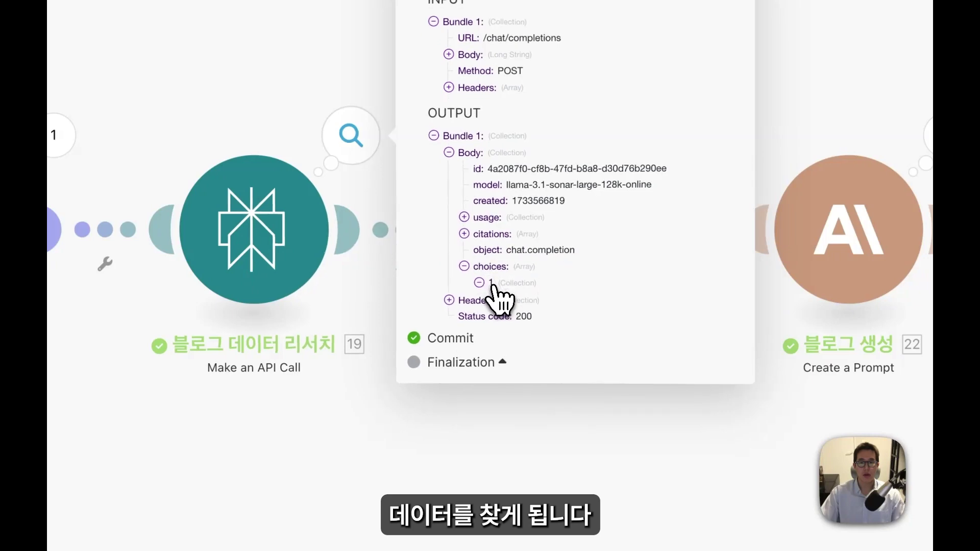
left_click(491, 283)
left_click(511, 342)
left_click(516, 327)
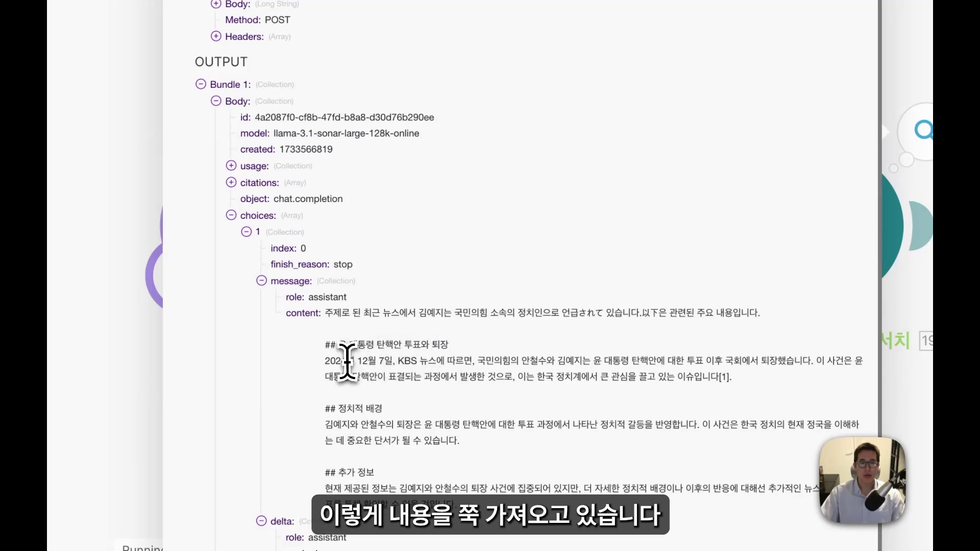
left_click_drag(329, 363, 518, 527)
left_click(520, 524)
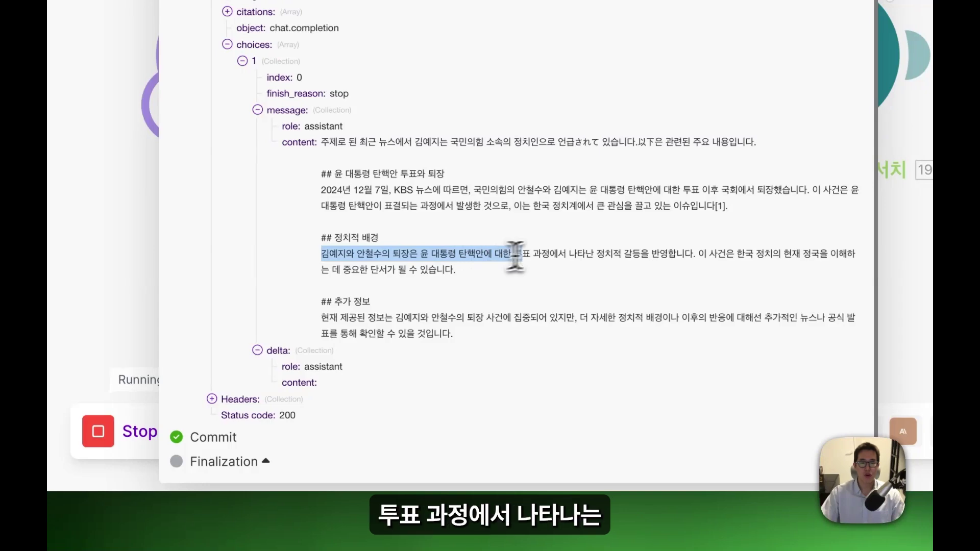
left_click_drag(574, 254, 579, 254)
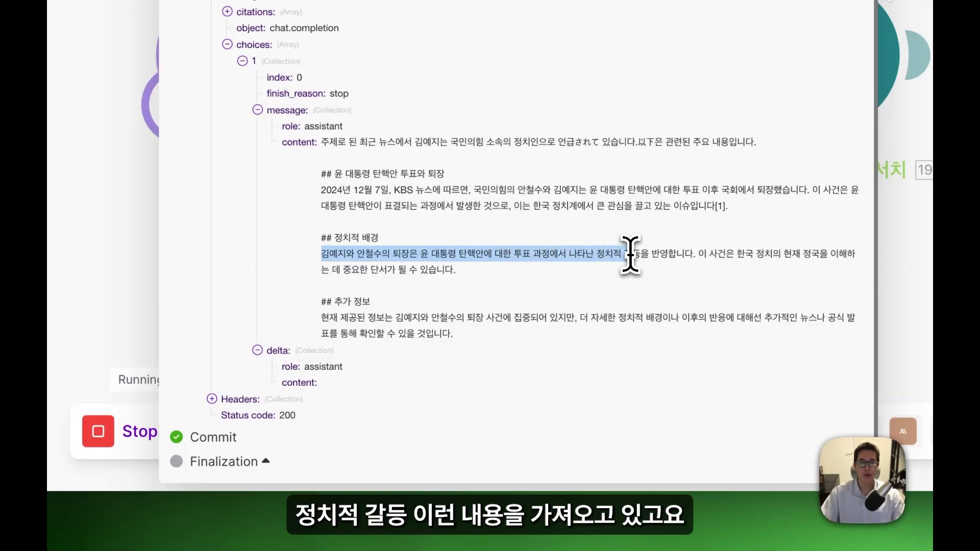
left_click(735, 251)
left_click_drag(710, 299, 434, 381)
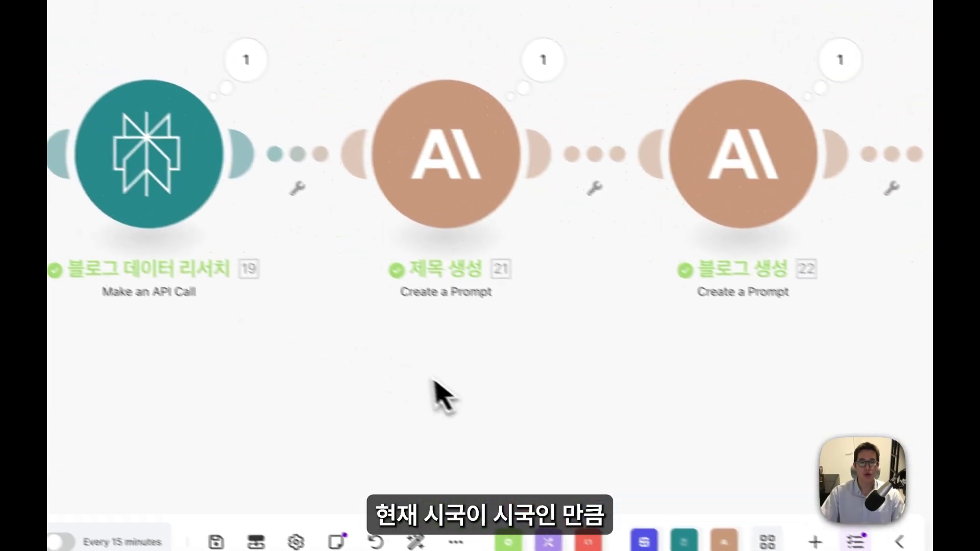
- Inspect the title generation module's output and read the blog title in its text response
scroll(434, 380, "down", 2)
left_click_drag(621, 407, 389, 407)
scroll(390, 407, "down", 2)
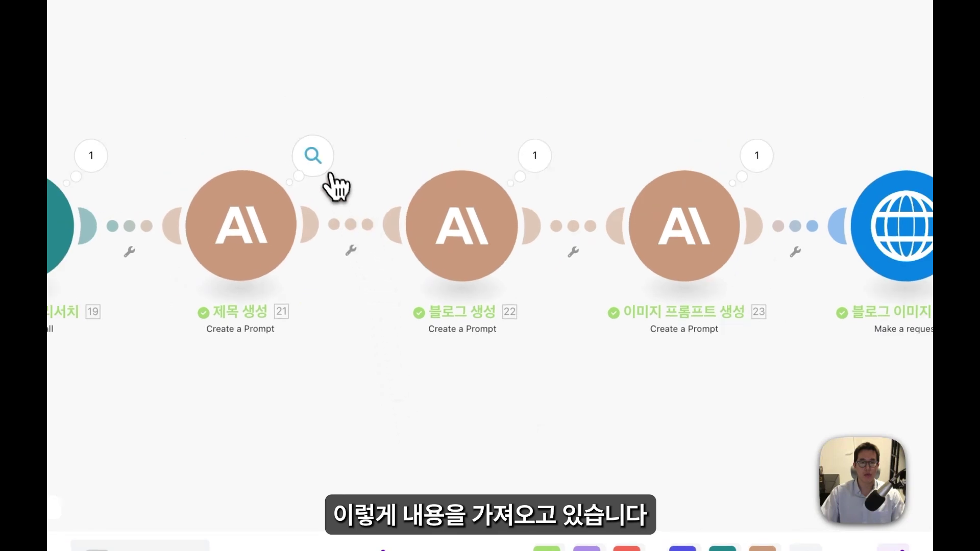
left_click(327, 171)
left_click_drag(481, 190, 504, 191)
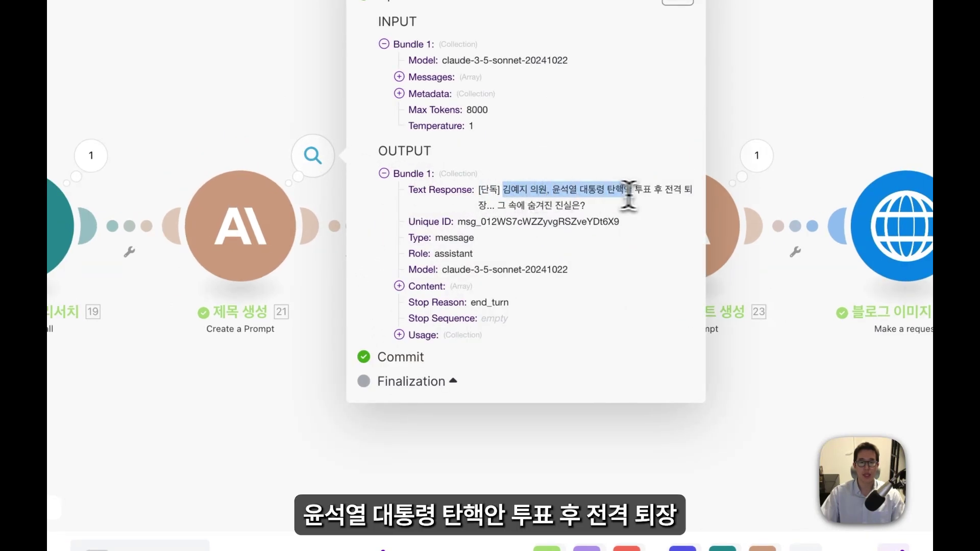
left_click_drag(657, 196, 661, 204)
left_click(654, 214)
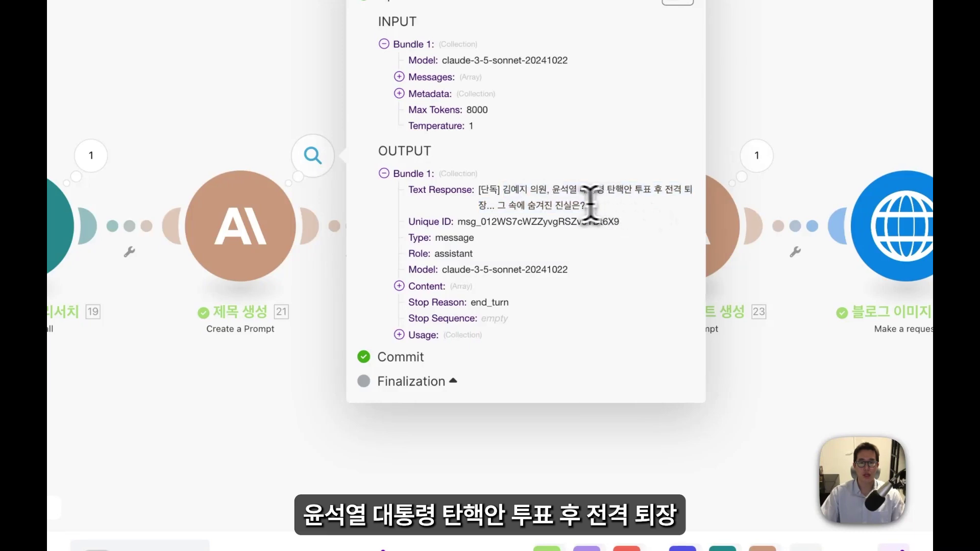
left_click_drag(497, 205, 569, 208)
scroll(591, 234, "right", 5)
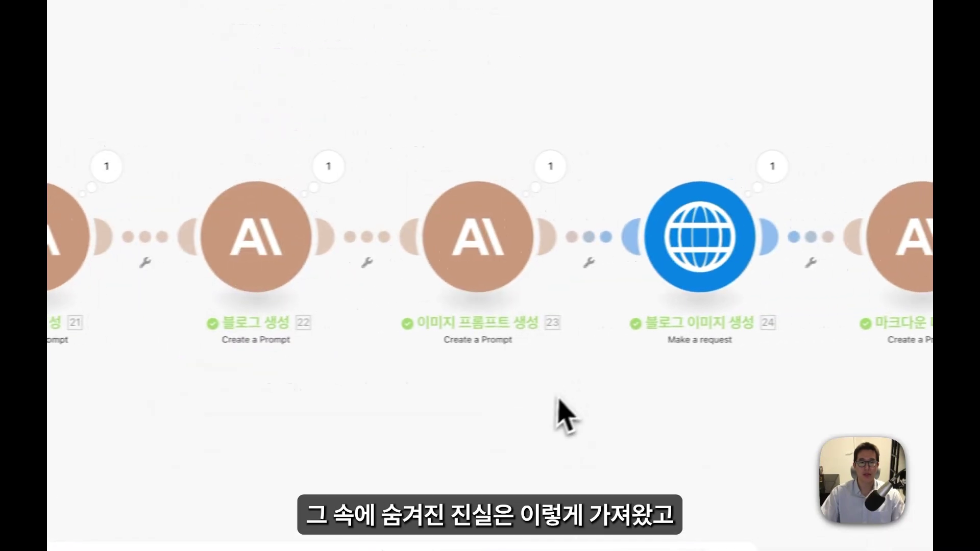
- Expand the blog generation module's text response and read through the main content, image description and call-to-action sections
left_click(301, 168)
left_click(403, 211)
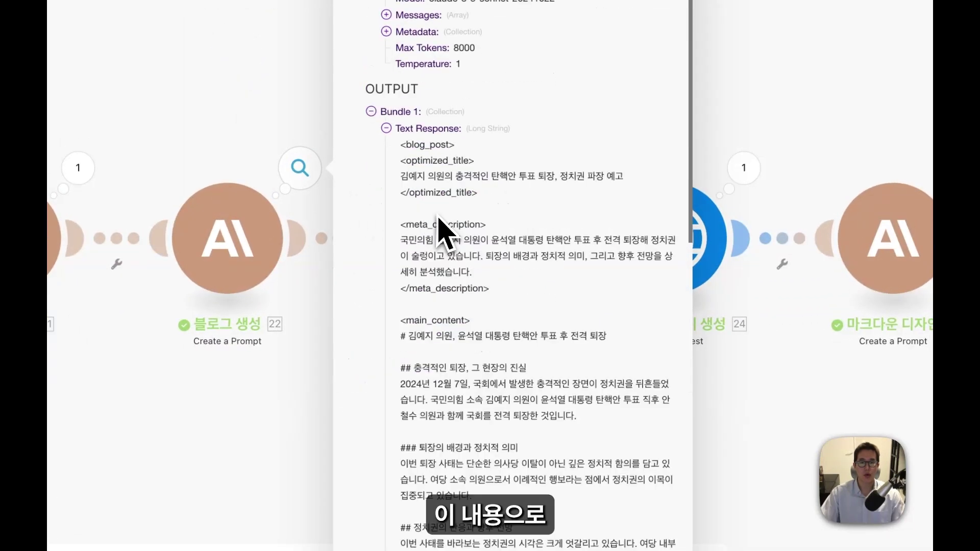
scroll(465, 276, "down", 10)
scroll(466, 278, "up", 5)
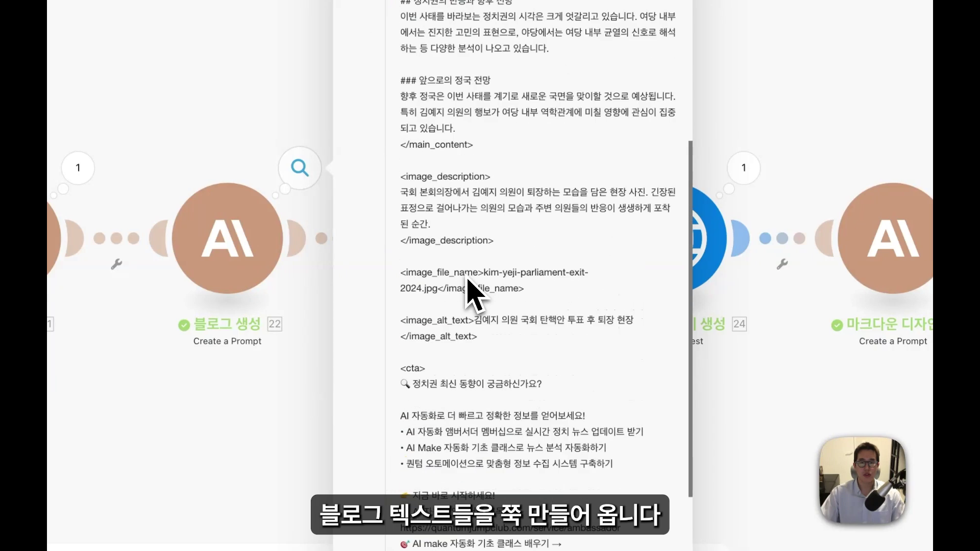
scroll(469, 290, "up", 5)
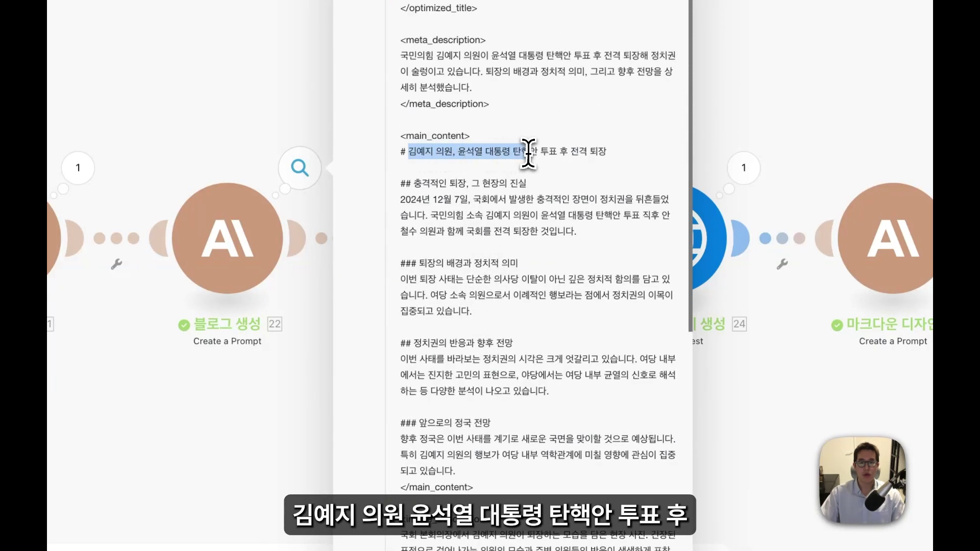
left_click_drag(582, 156, 608, 156)
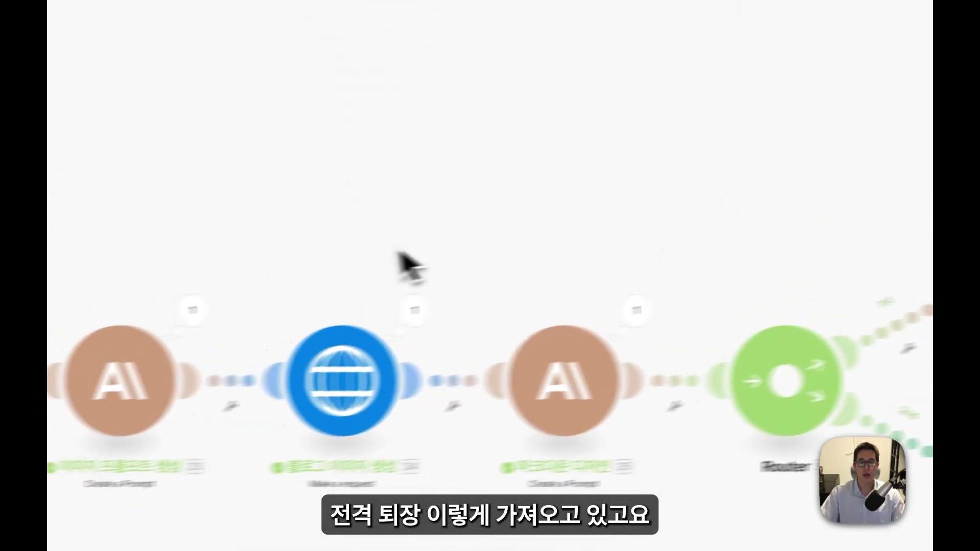
- Inspect the blog image generation module's HTTP output and open the generated PNG's replicate.delivery URL in a new browser tab
left_click(332, 300)
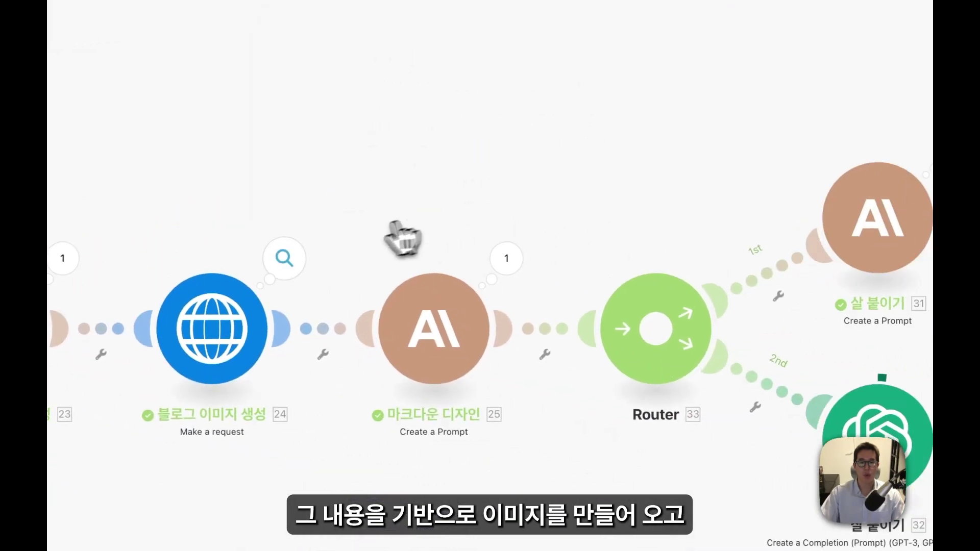
left_click(435, 300)
scroll(541, 358, "down", 3)
left_click(467, 404)
scroll(472, 398, "down", 5)
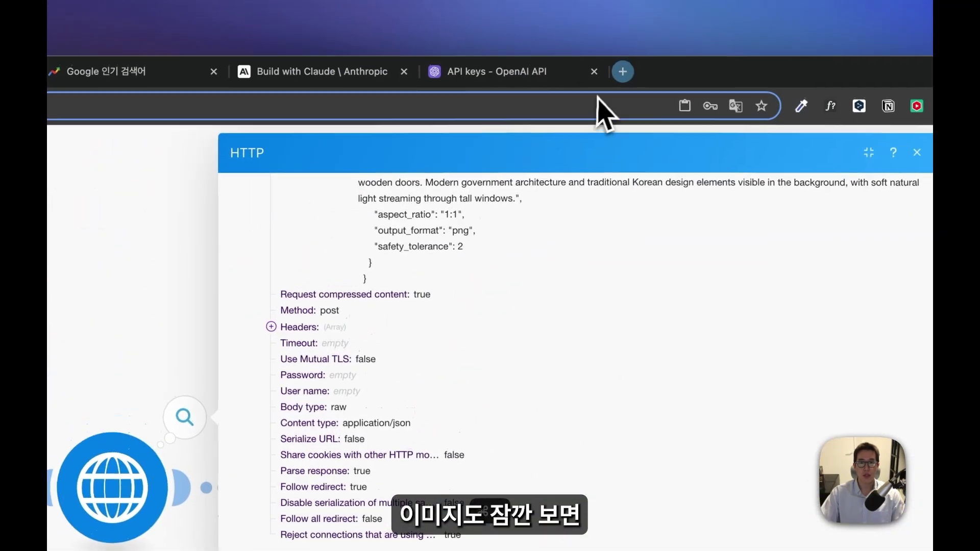
left_click(637, 30)
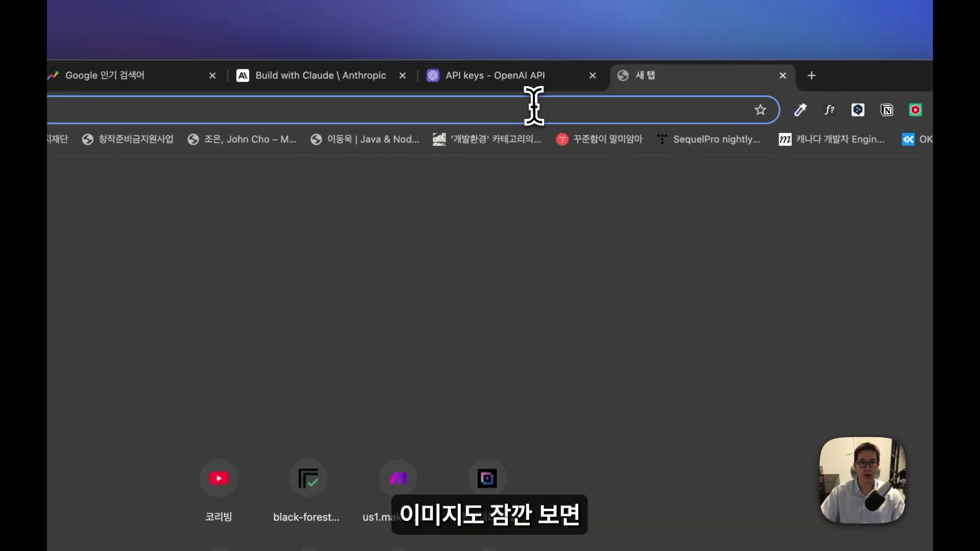
type("https://replicate.delivery/czjl/iHIxesY3ehjZrEXusGkEYx02peZdpYd9EIklFqYyNNfX50hPB/tmp4cqxu24g.png")
key("Return")
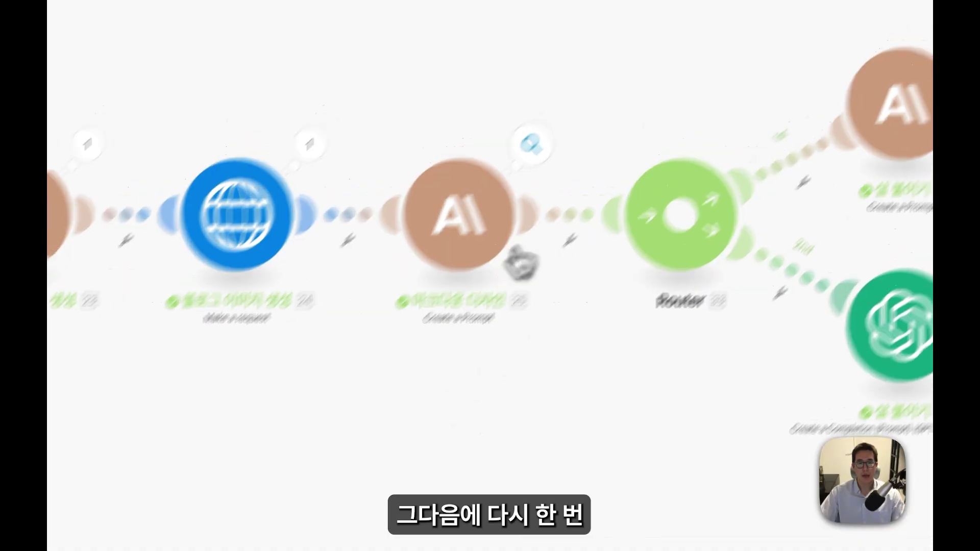
- Read through the markdown design module's text response in Make, examining the # and ## heading marks and the image tag
left_click(532, 143)
scroll(567, 397, "down", 5)
scroll(601, 438, "up", 6)
scroll(597, 444, "down", 3)
scroll(597, 442, "down", 3)
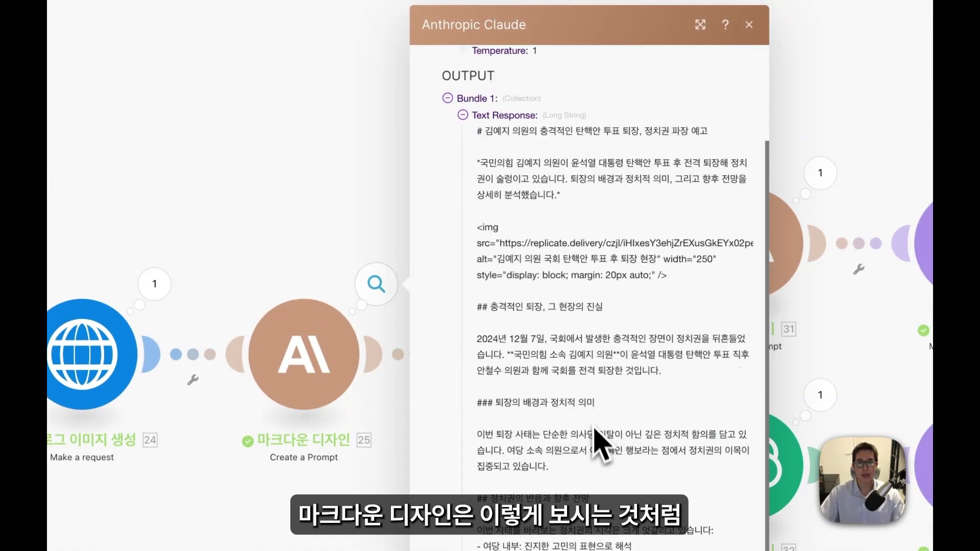
double_click(542, 148)
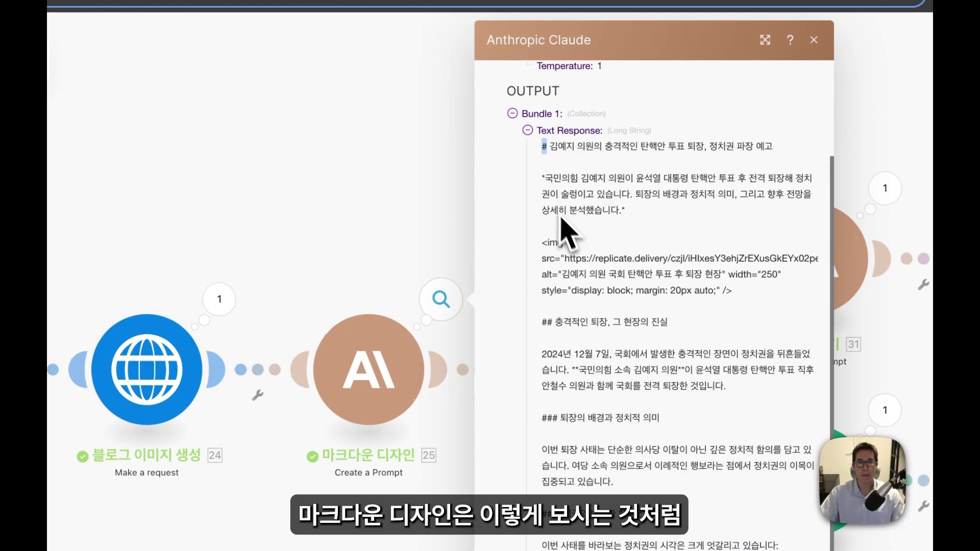
double_click(546, 322)
scroll(546, 346, "down", 1)
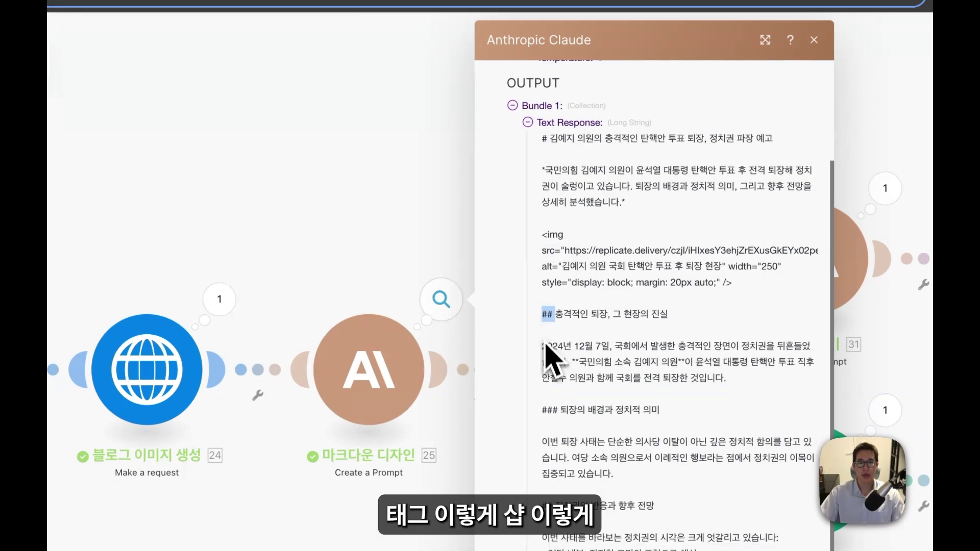
scroll(541, 411, "down", 10)
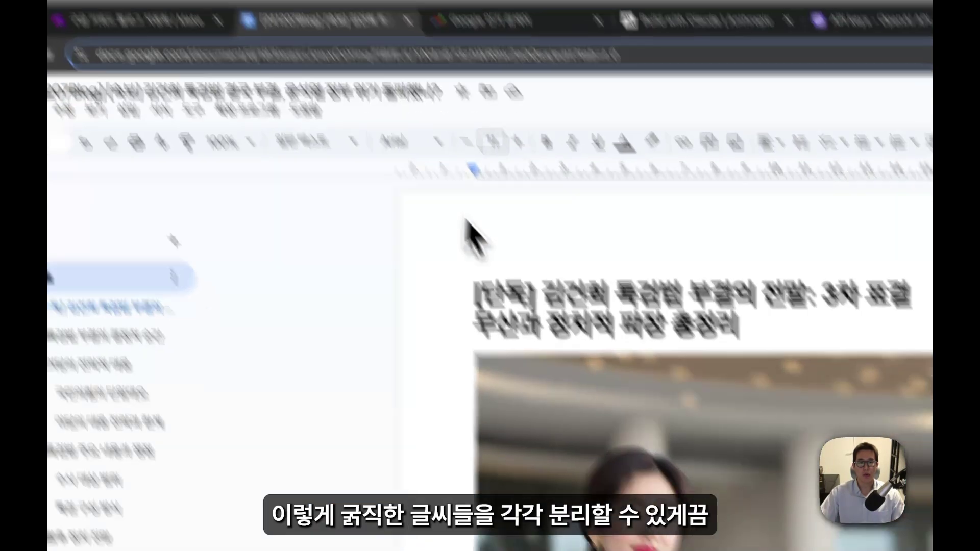
- Review how the headings and body paragraphs are formatted in the earlier blog post in Google Docs
scroll(444, 201, "down", 5)
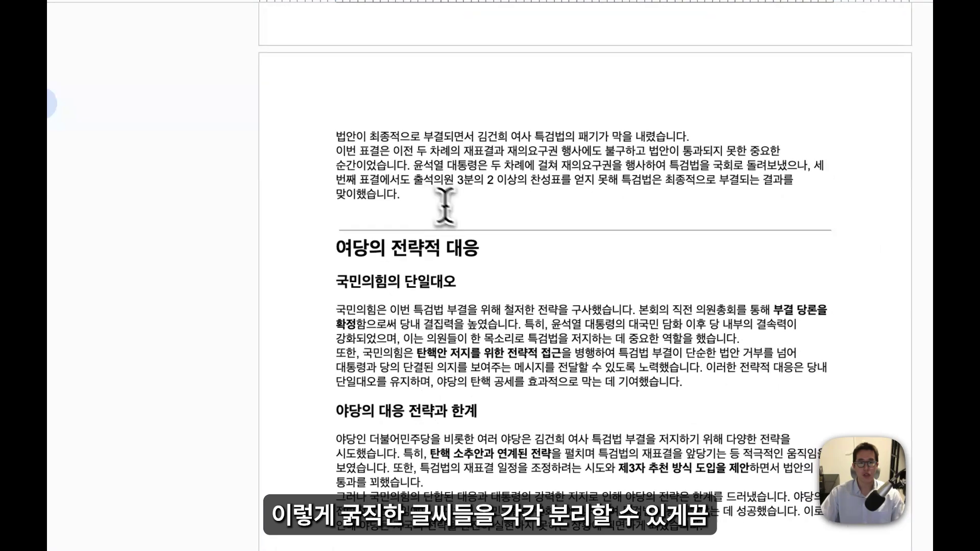
triple_click(301, 250)
left_click_drag(336, 308, 681, 380)
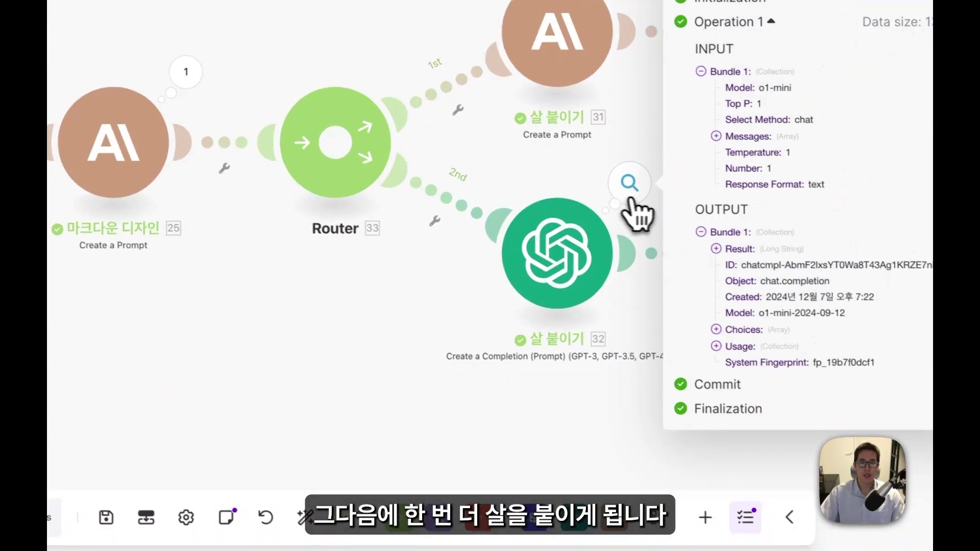
- Expand the Result in the OpenAI 살 붙이기 module's output in Make and read through the extended article text
left_click(716, 248)
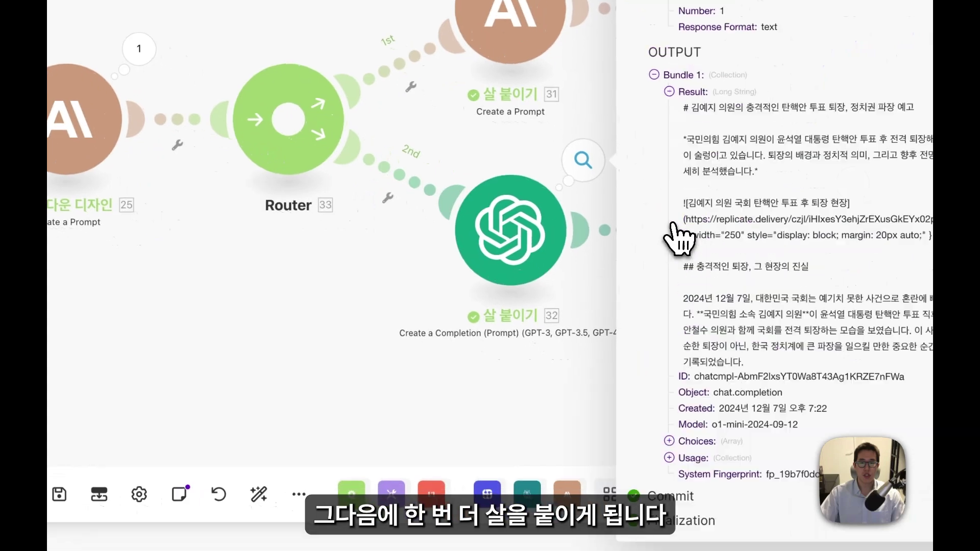
scroll(613, 267, "down", 5)
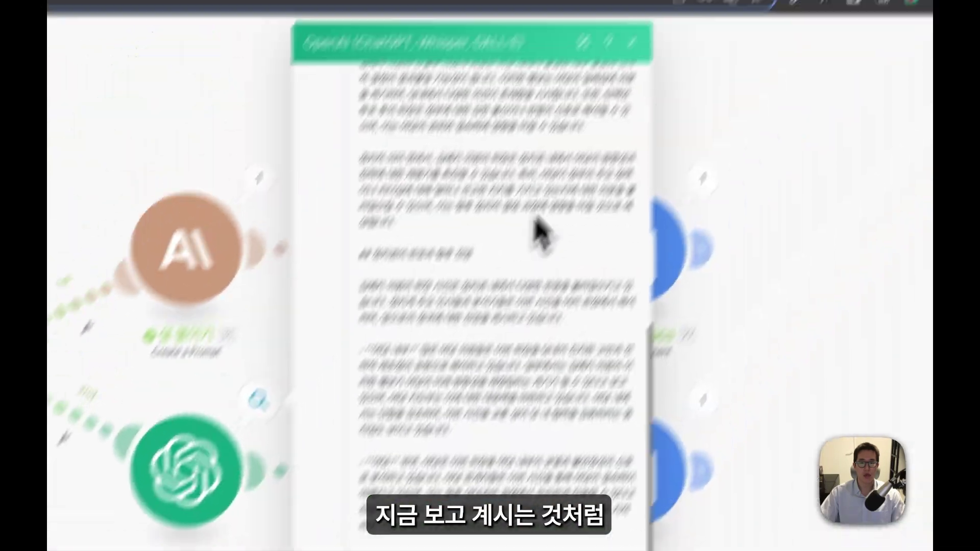
scroll(574, 306, "up", 5)
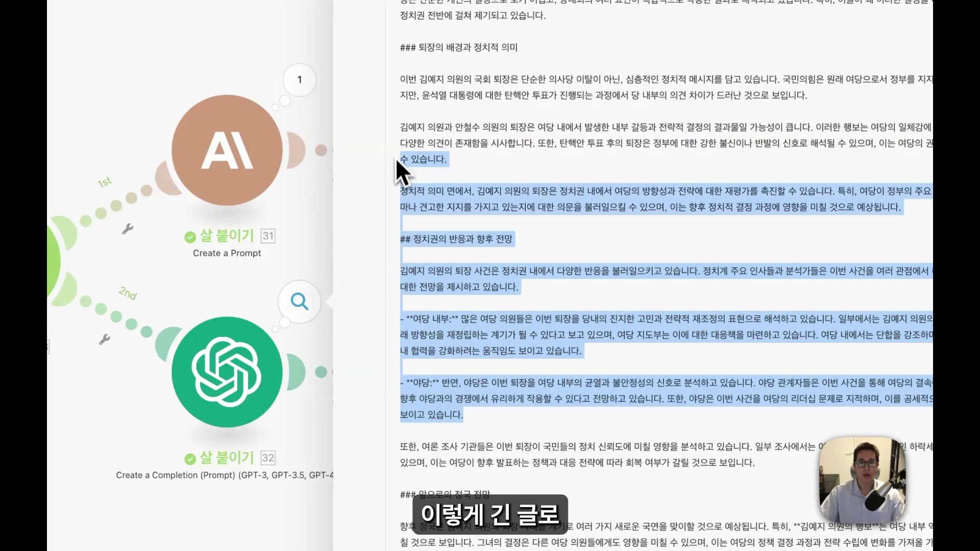
left_click(458, 169)
scroll(529, 174, "up", 3)
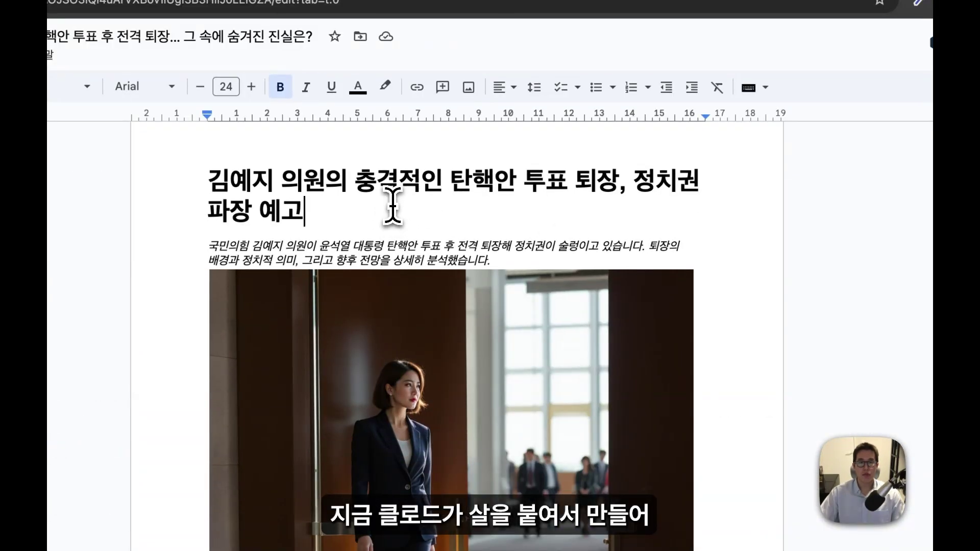
- Examine the title, summary and image of the Claude-expanded blog post in Google Docs
scroll(393, 207, "down", 1)
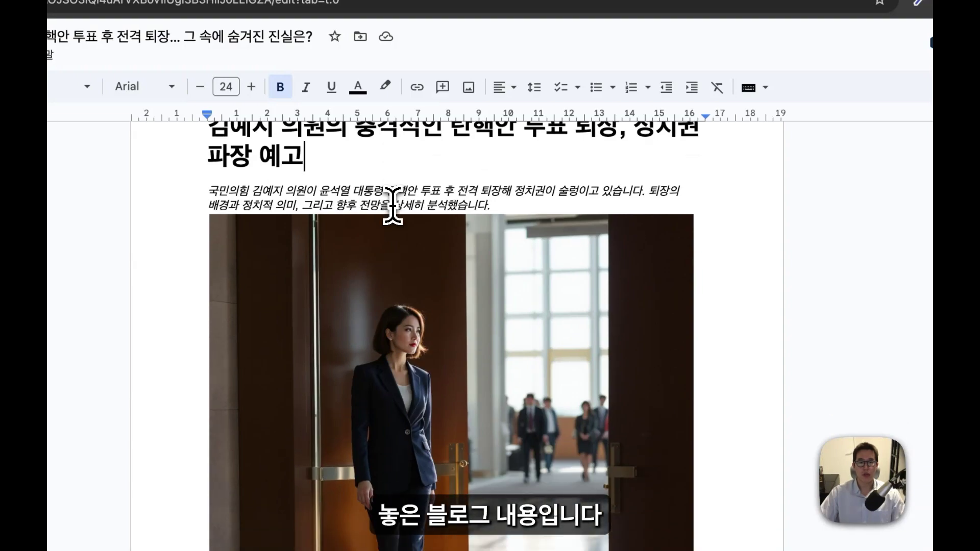
scroll(393, 207, "up", 1)
left_click_drag(209, 128, 575, 142)
left_click_drag(657, 276, 769, 284)
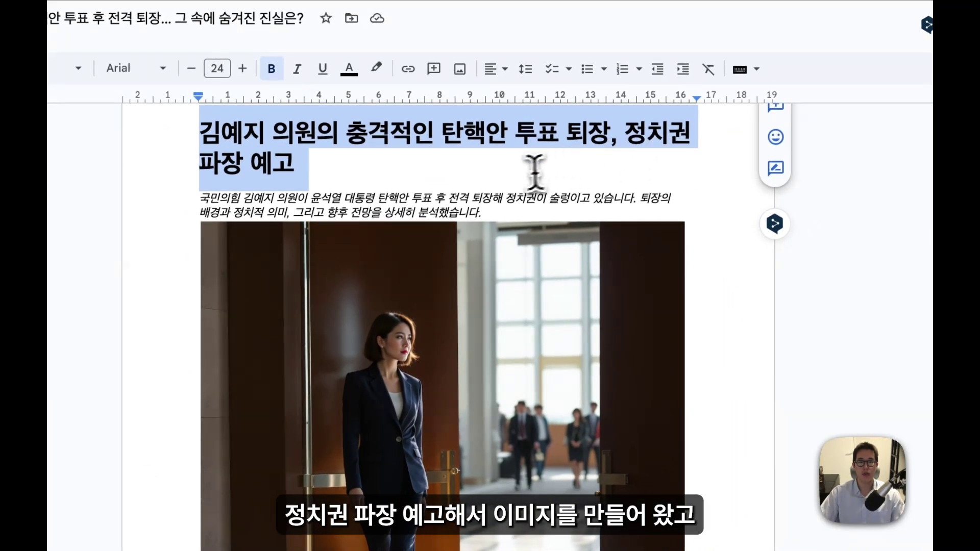
scroll(508, 291, "down", 5)
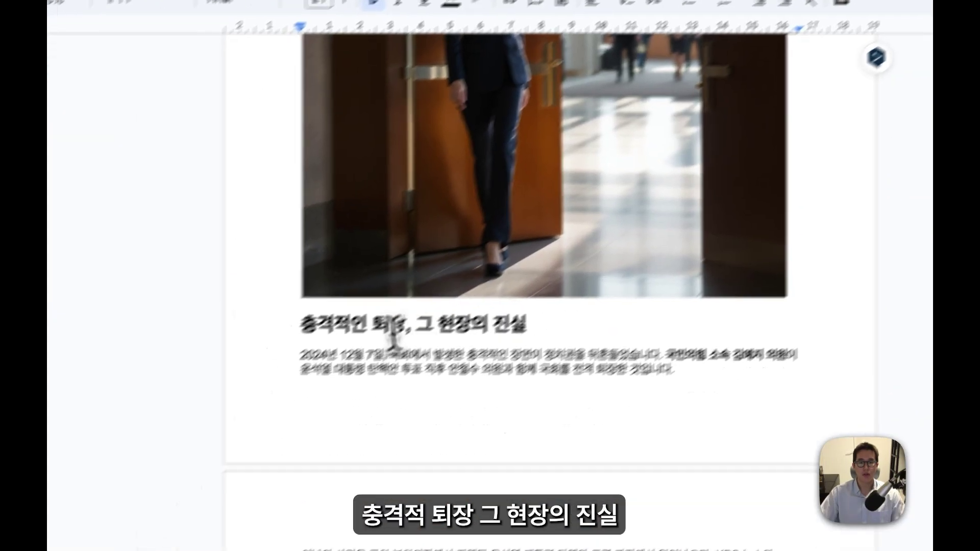
- Read the Claude-expanded post's sections from 충격적인 퇴장, 그 현장의 진실 down to the 서비스 바로가기 links
left_click_drag(199, 393, 456, 391)
scroll(457, 394, "down", 2)
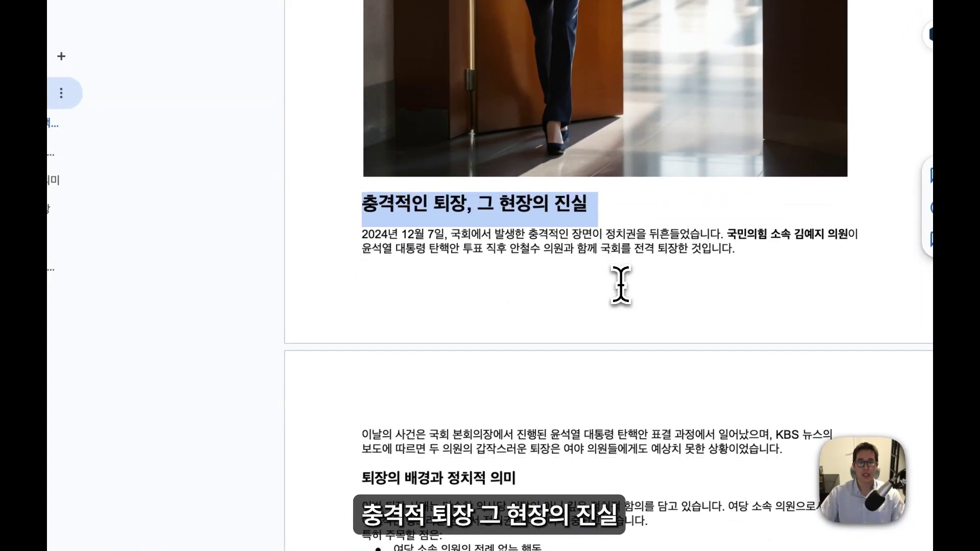
scroll(620, 285, "down", 3)
scroll(565, 338, "down", 3)
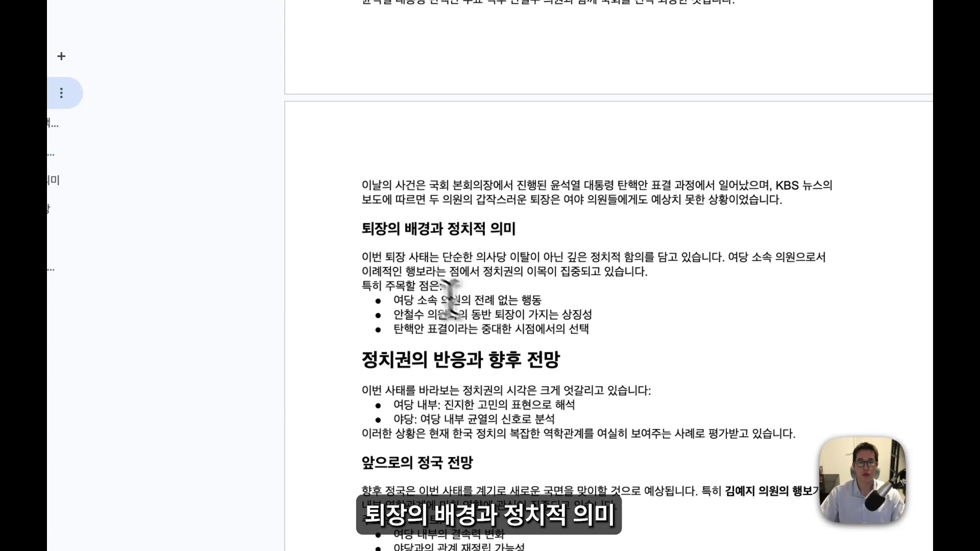
scroll(531, 230, "down", 3)
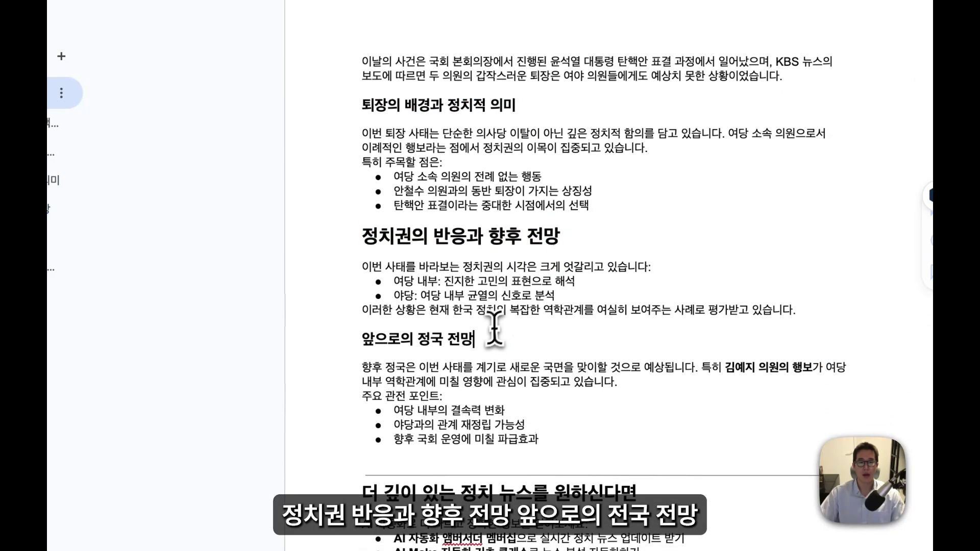
scroll(458, 342, "down", 5)
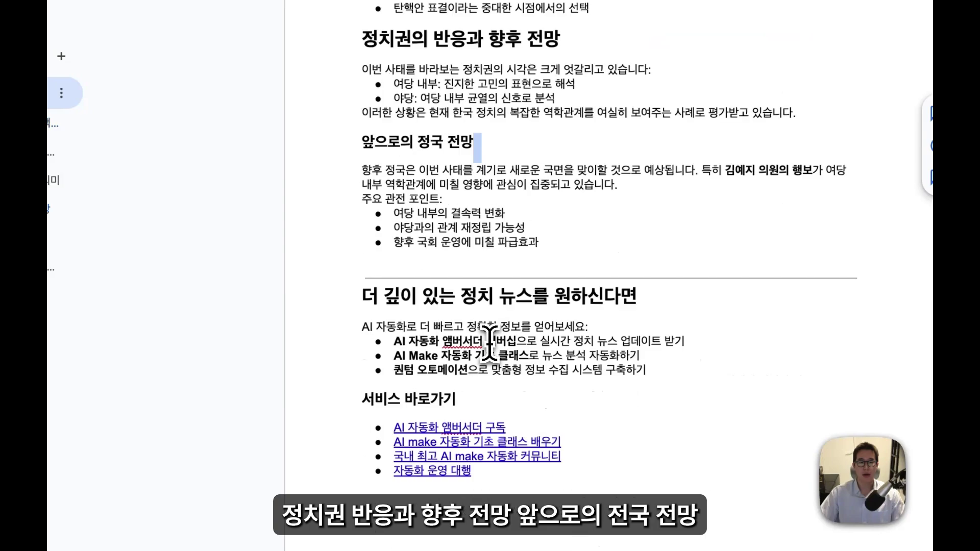
scroll(490, 341, "up", 15)
scroll(490, 341, "down", 12)
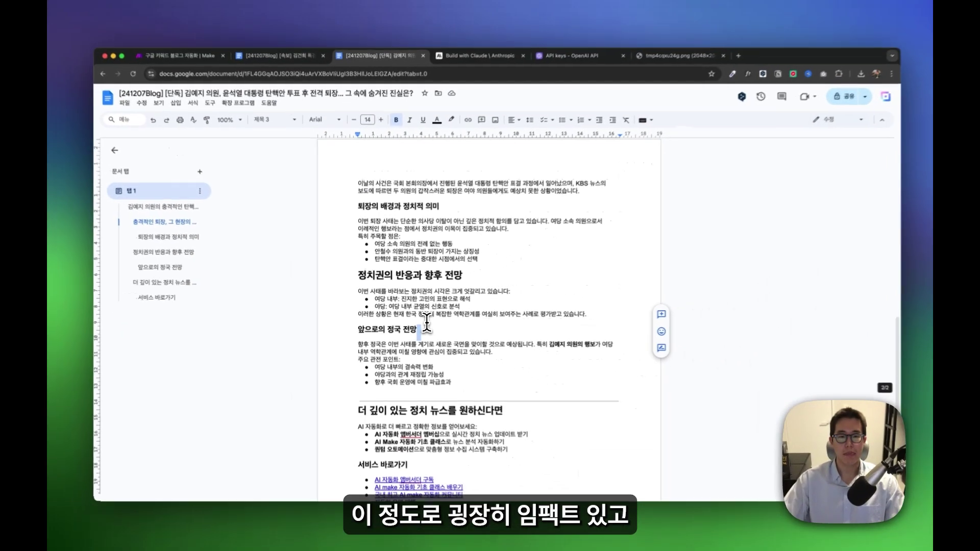
scroll(427, 324, "down", 2)
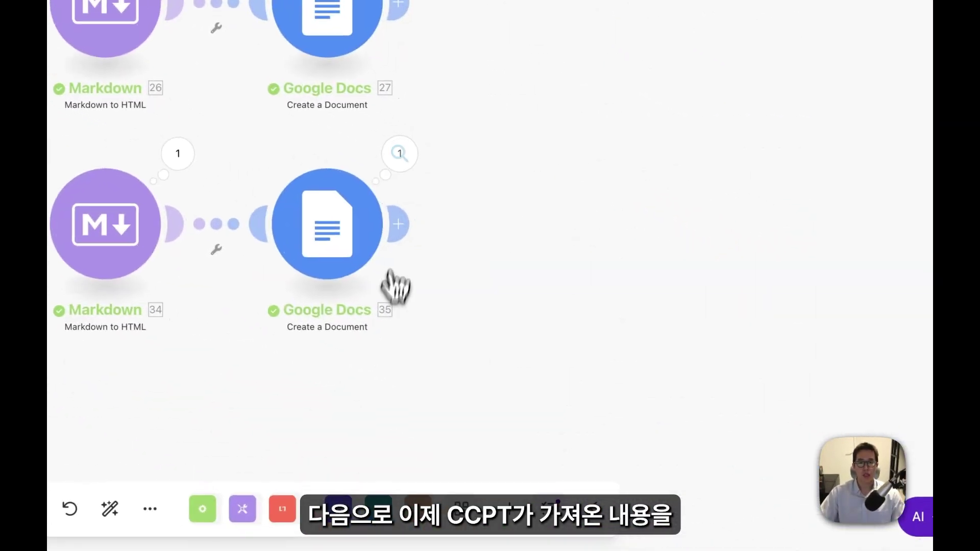
- Inspect the second route's Google Docs module output in Make and review the image and first section of its GPT-expanded document
left_click(401, 158)
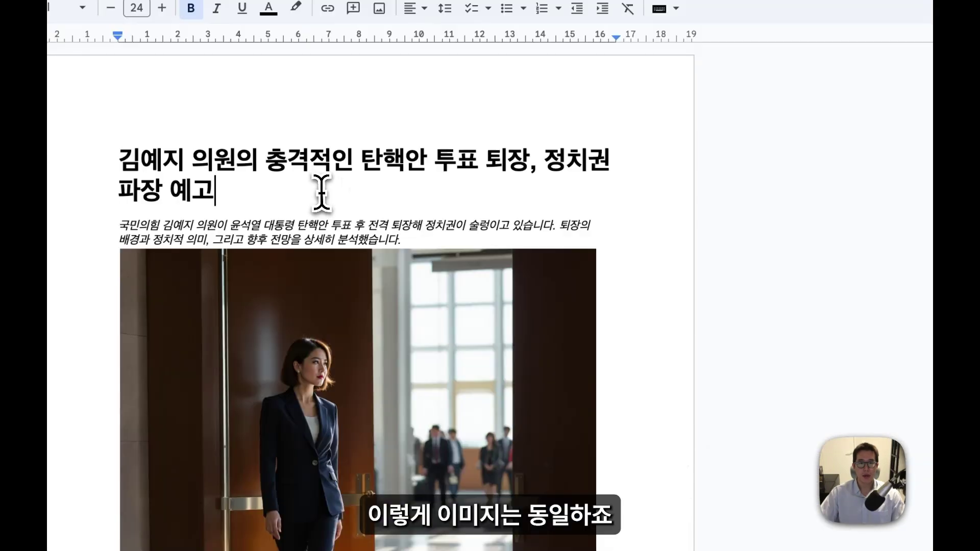
scroll(314, 220, "down", 1)
scroll(313, 247, "up", 1)
scroll(223, 240, "down", 2)
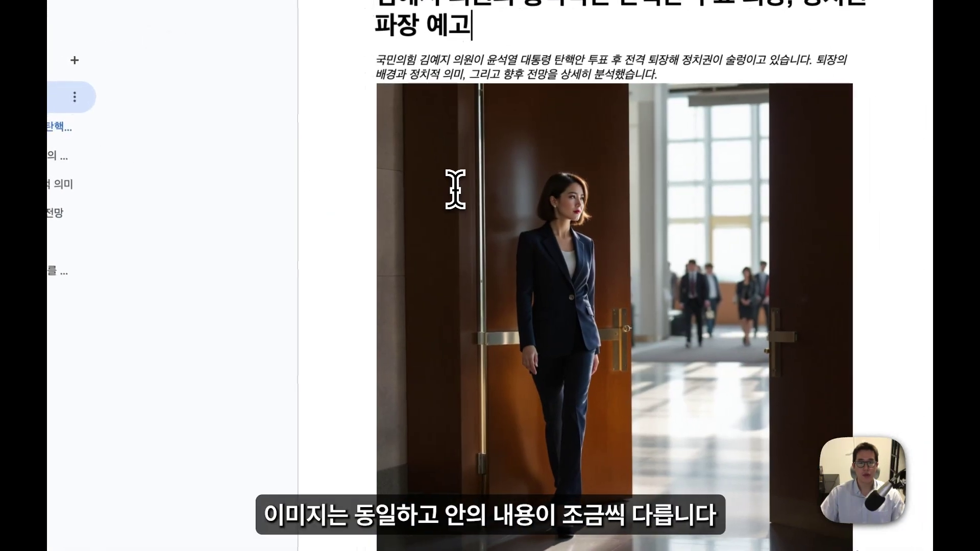
scroll(217, 245, "down", 4)
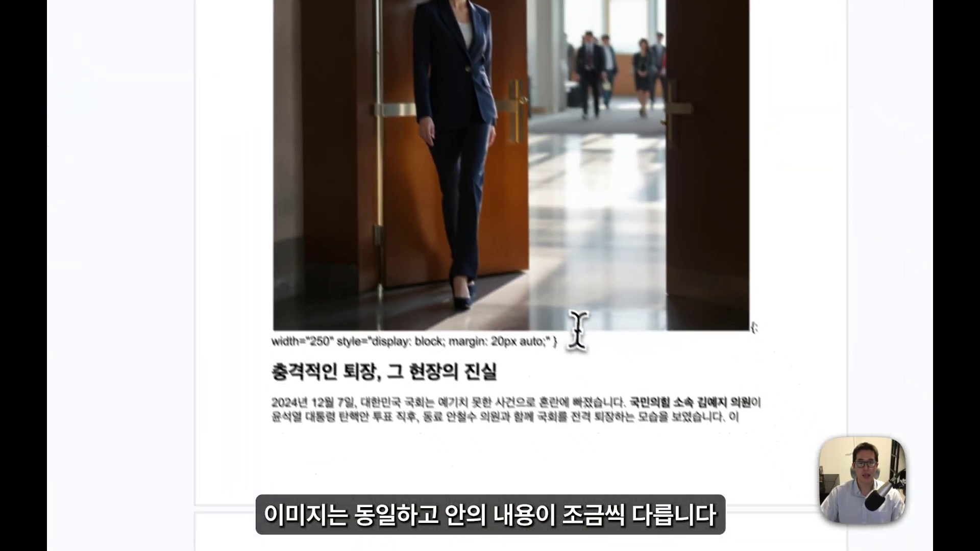
scroll(578, 331, "down", 5)
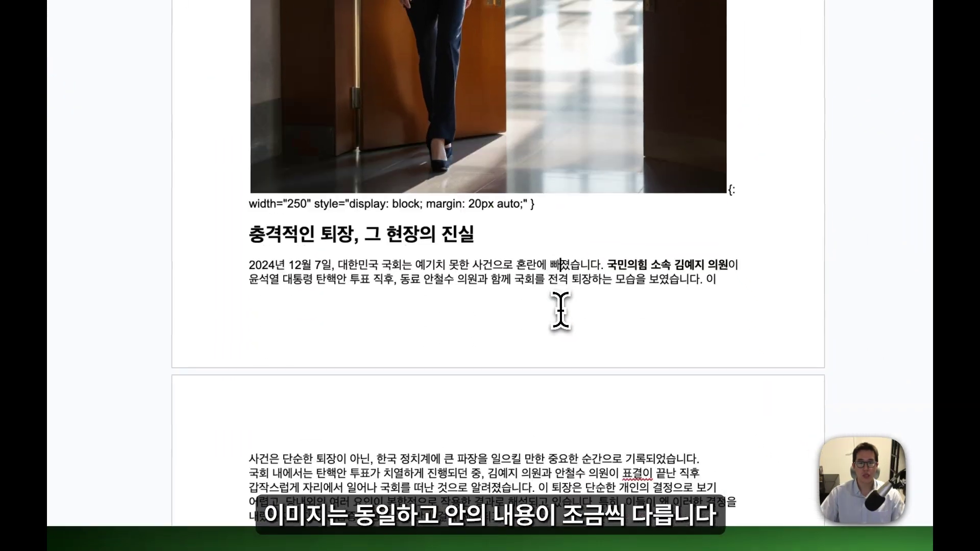
- Read through the rest of the GPT-expanded post down to the call-to-action links and the References list
scroll(428, 252, "down", 15)
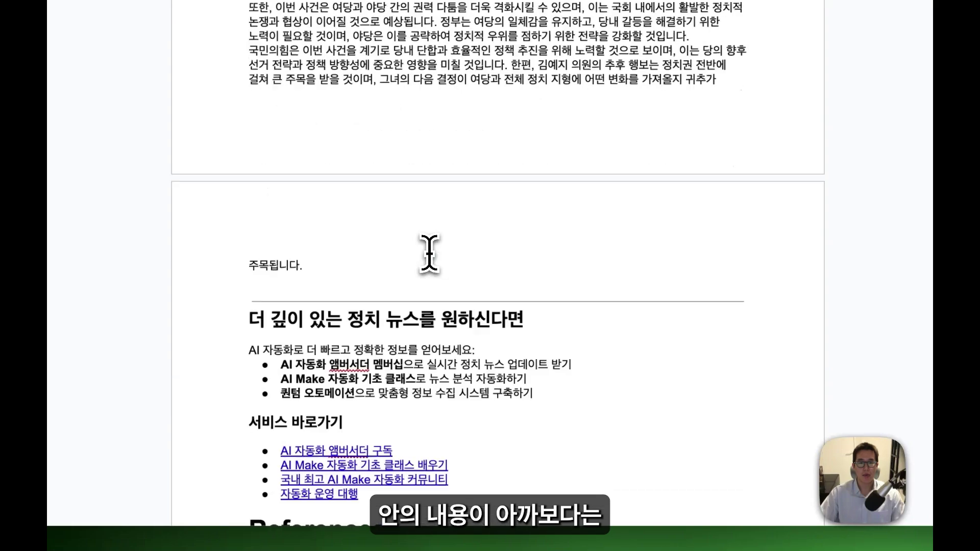
scroll(429, 253, "up", 5)
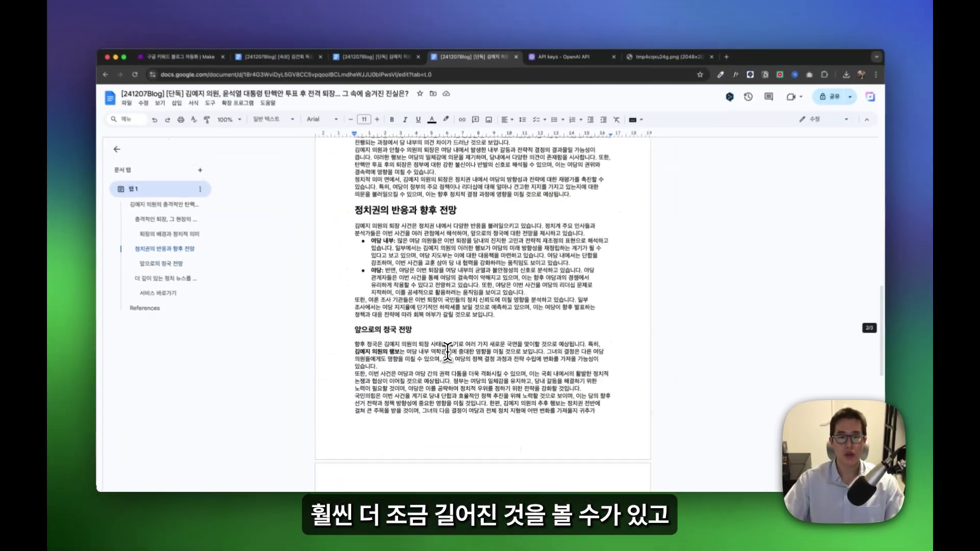
scroll(448, 351, "down", 5)
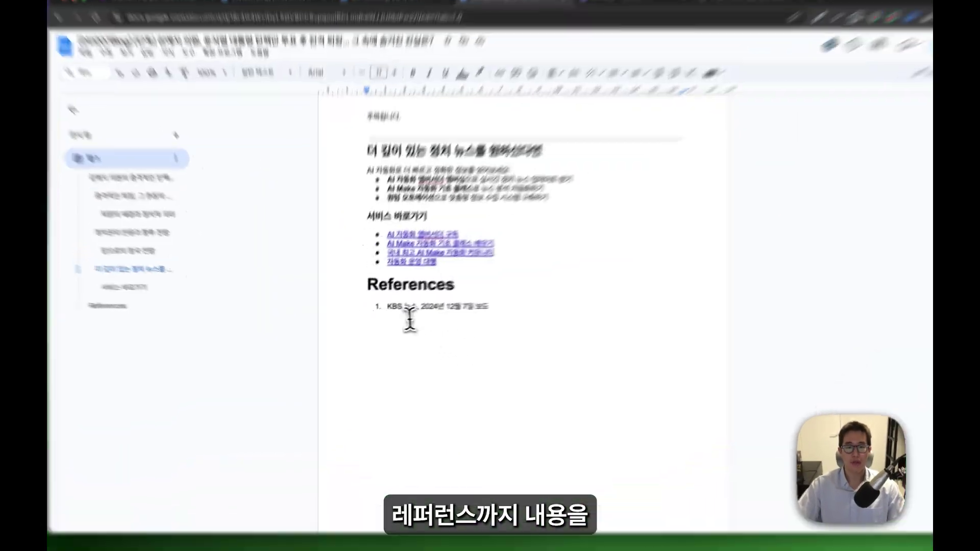
left_click_drag(368, 296, 445, 315)
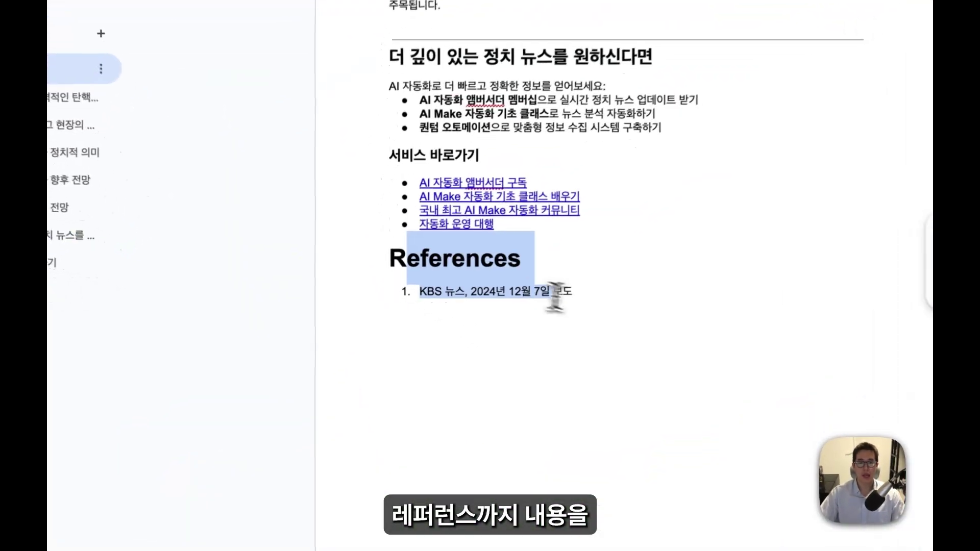
- Reread the GPT-expanded post's body, focusing on the 정치권의 반응과 향후 전망 and 앞으로의 정국 전망 sections
scroll(576, 295, "up", 20)
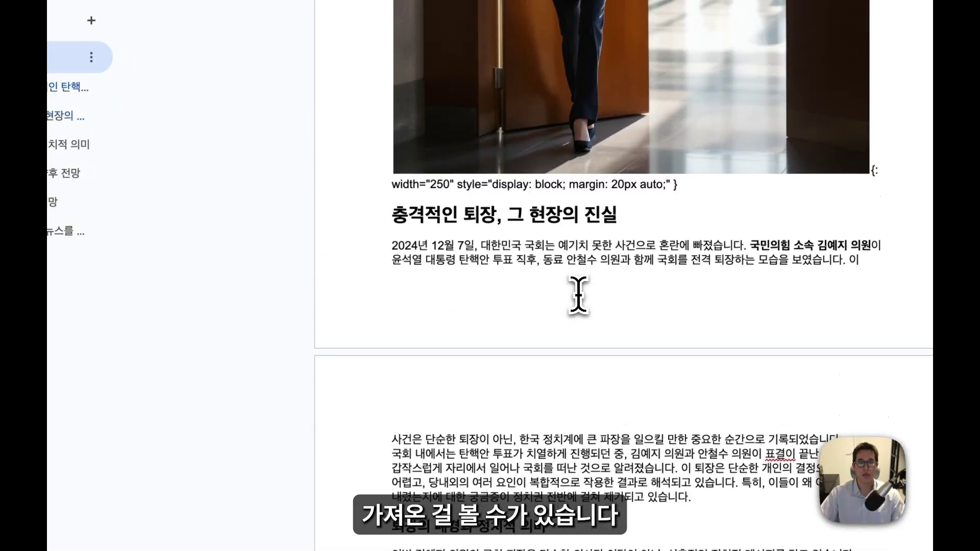
scroll(579, 295, "down", 10)
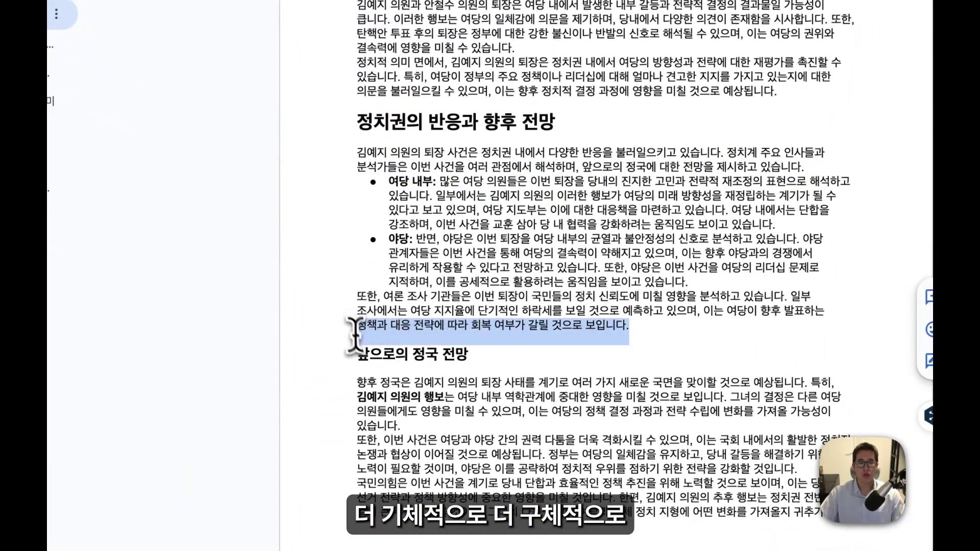
scroll(375, 391, "down", 1)
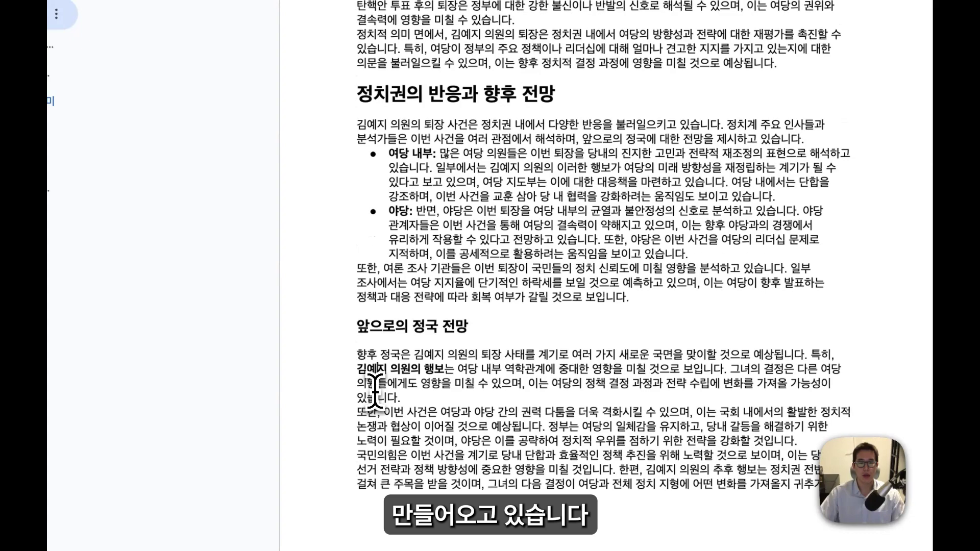